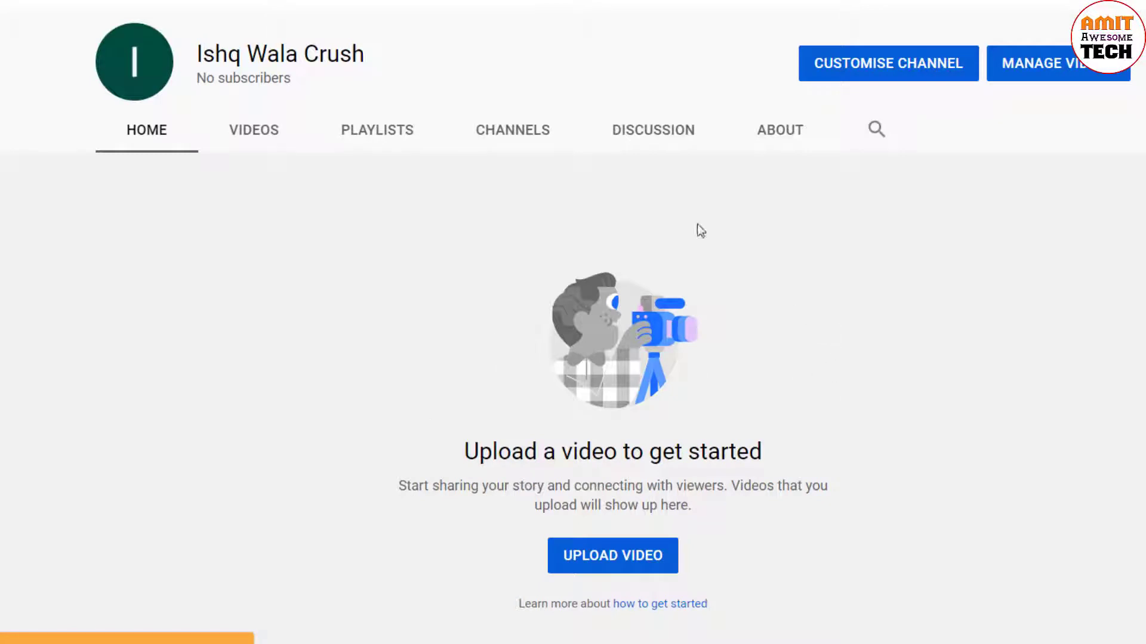
Copy the channel name Ishq Wala Crush from the channel page and search YouTube for it.
click(361, 53)
drag(268, 48, 195, 47)
key(ctrl+c)
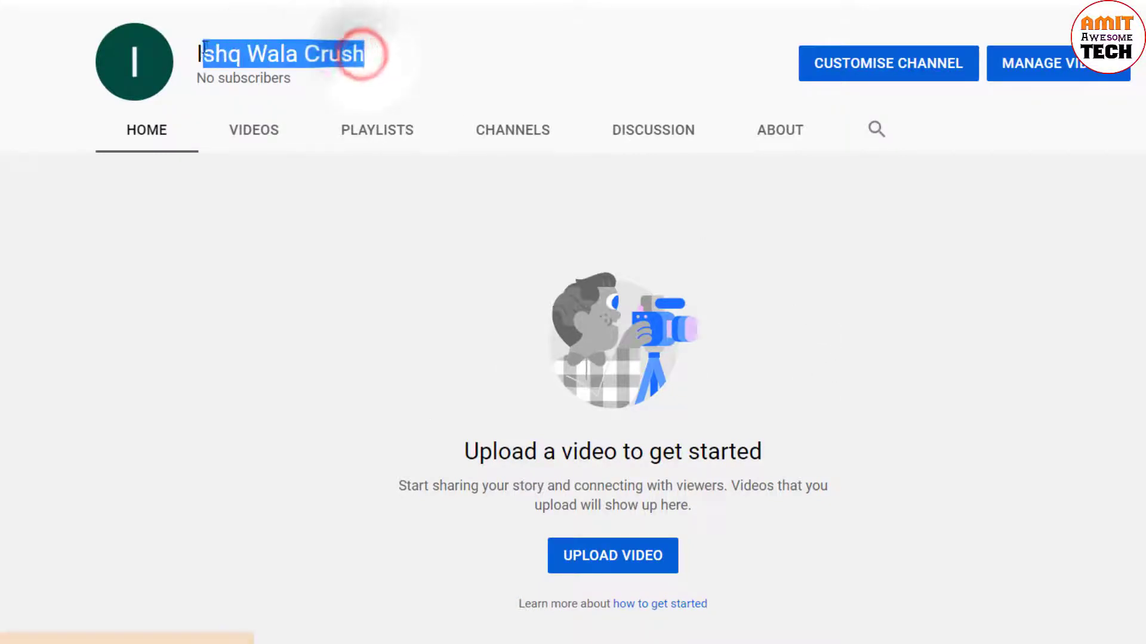
right_click(203, 53)
click(243, 67)
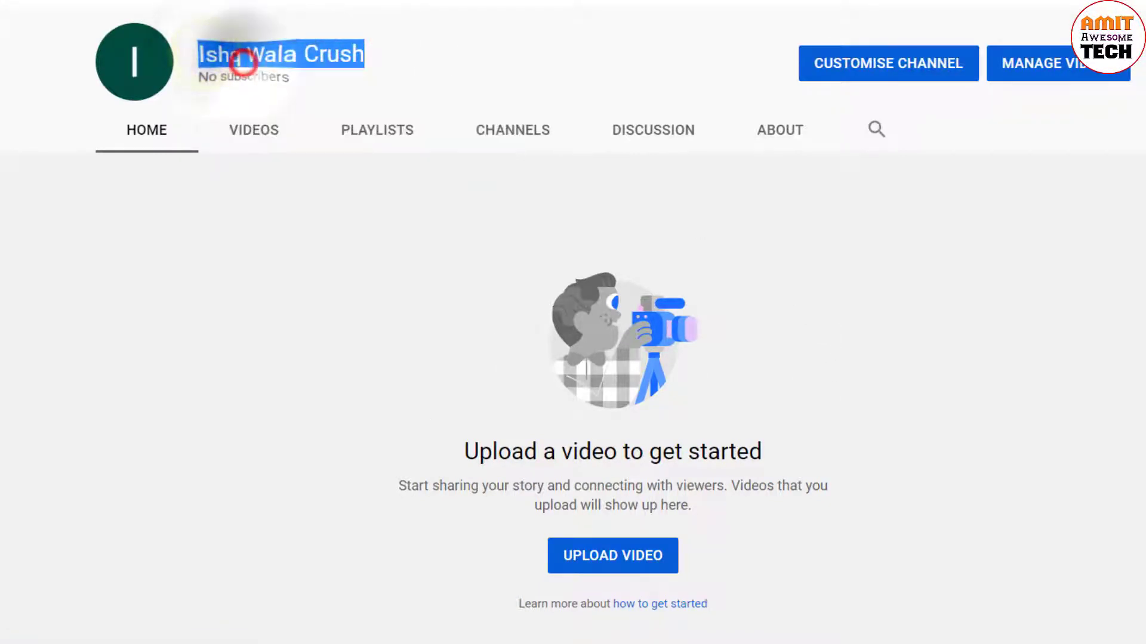
right_click(397, 73)
click(434, 167)
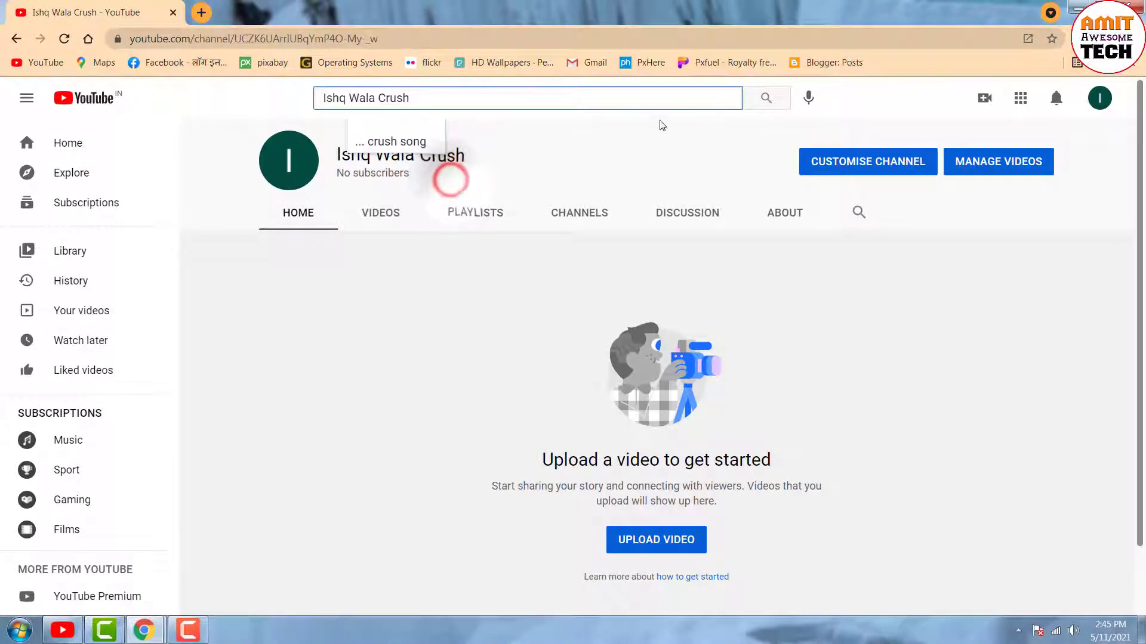
click(765, 98)
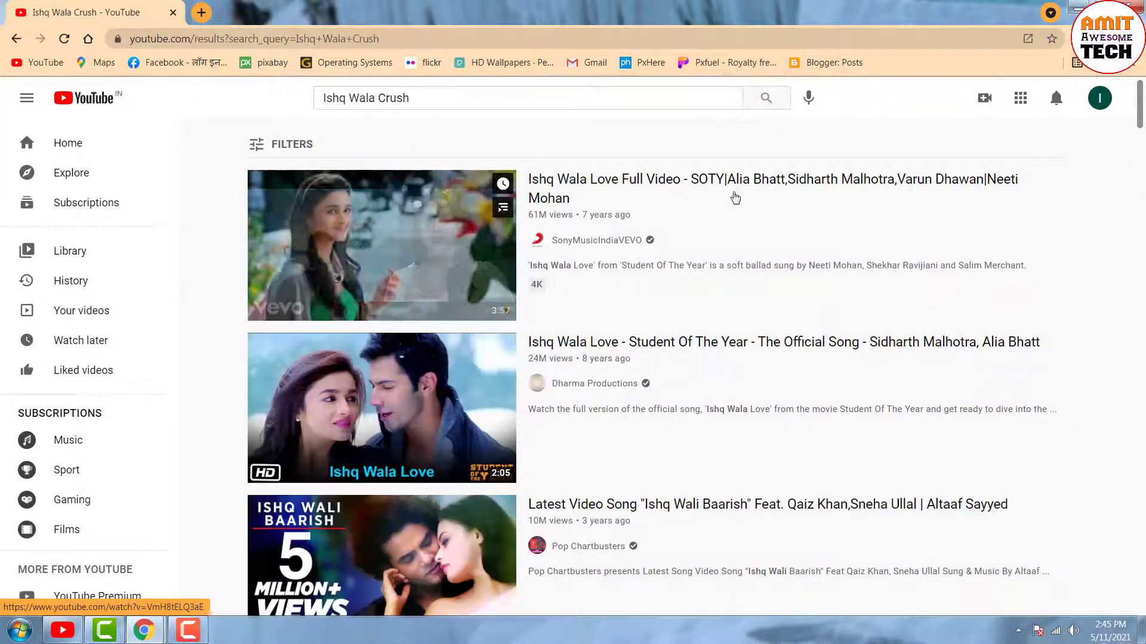
Filter the search results by type Channel and look through them for the Ishq Wala Crush channel.
click(292, 144)
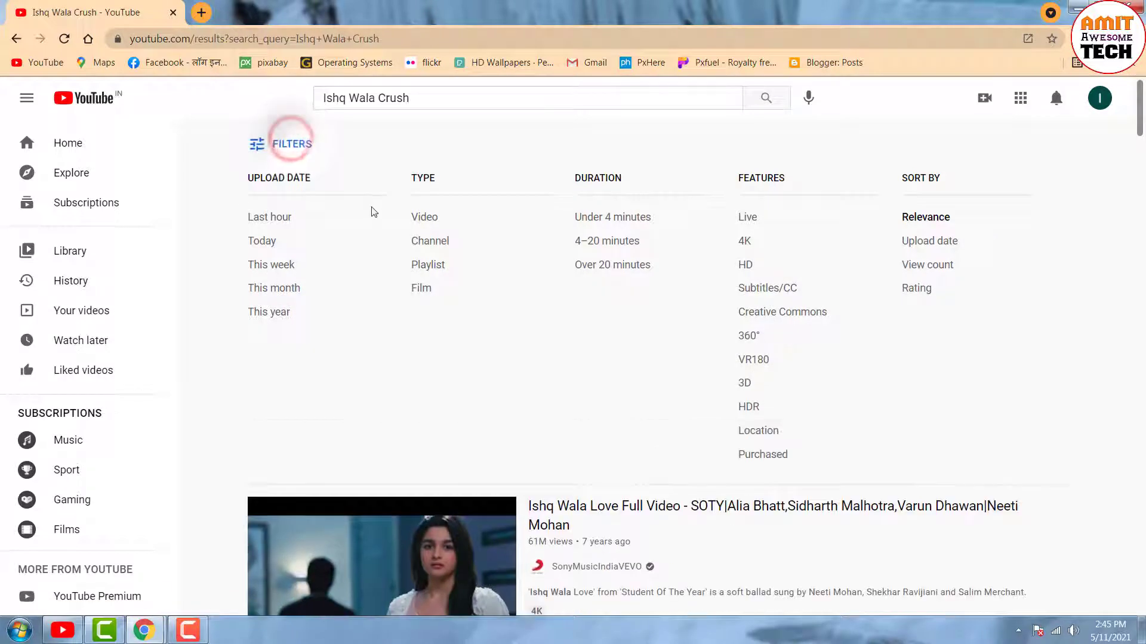
click(431, 240)
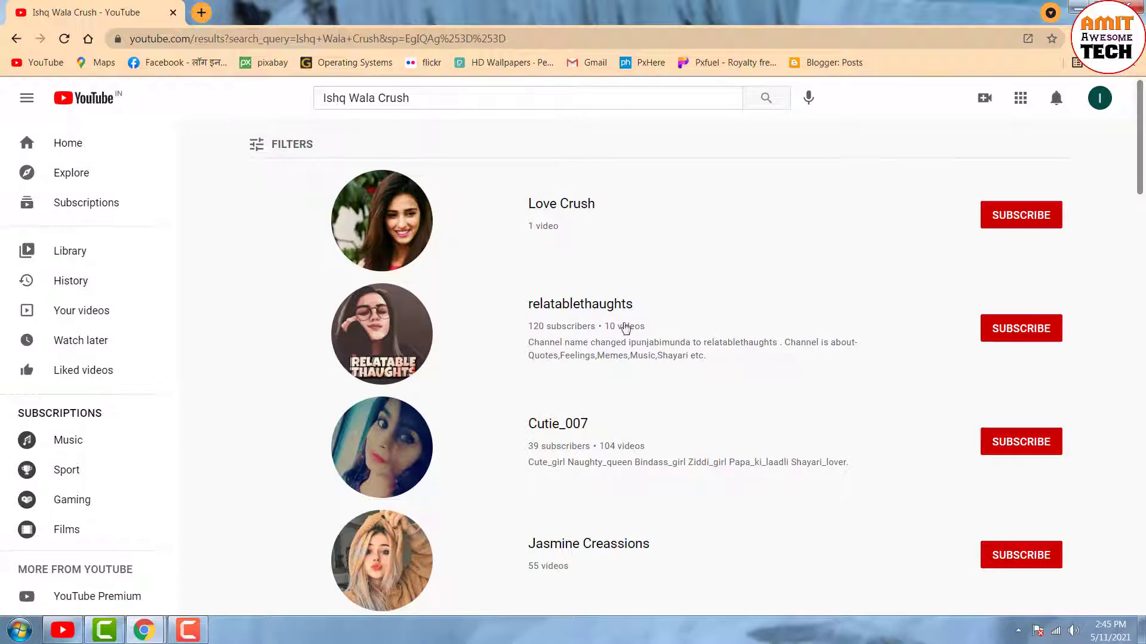
scroll(637, 358, down, 10)
scroll(640, 362, up, 10)
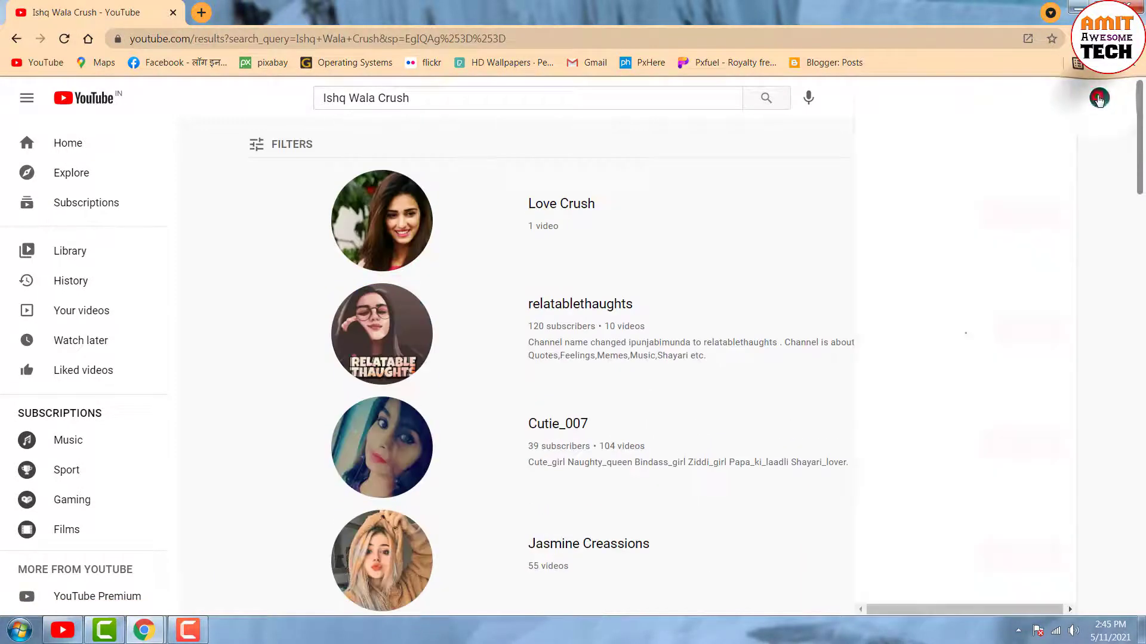
Return to your own channel page and start a video upload in YouTube Studio.
click(1100, 98)
click(923, 166)
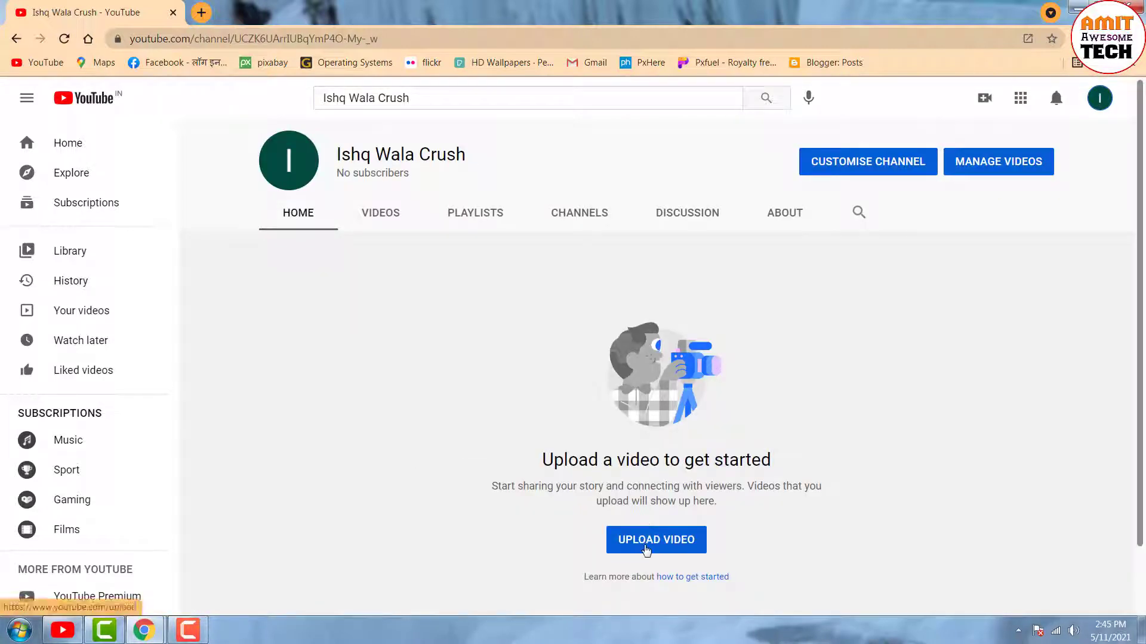
click(645, 541)
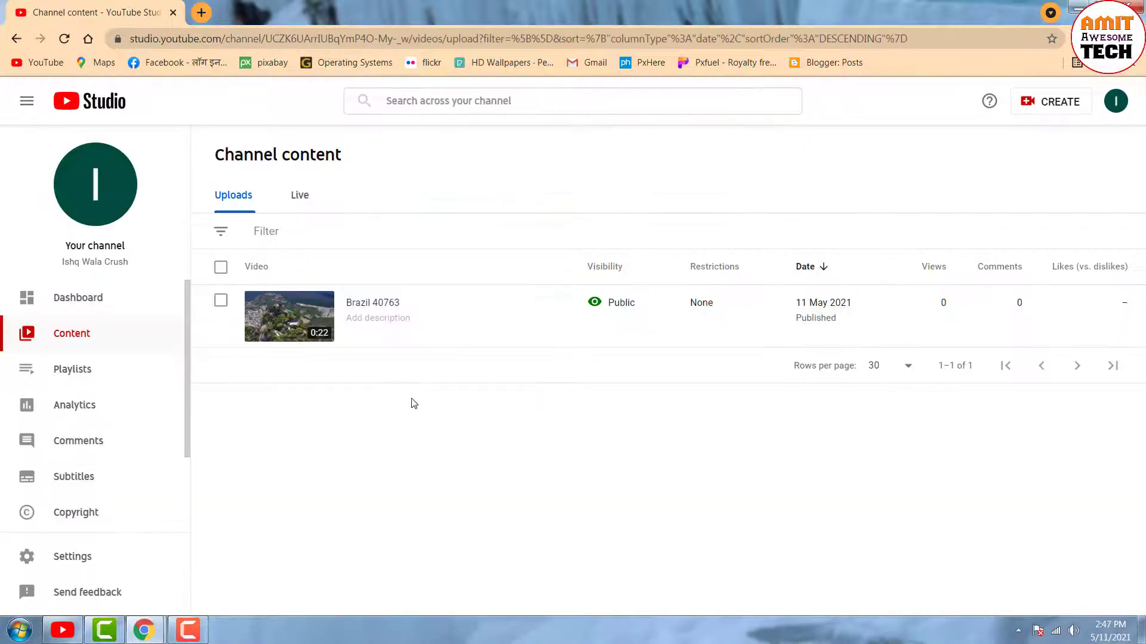
Open the channel's basic info settings and set the country of residence to India.
right_click(406, 481)
click(468, 309)
scroll(188, 546, down, 3)
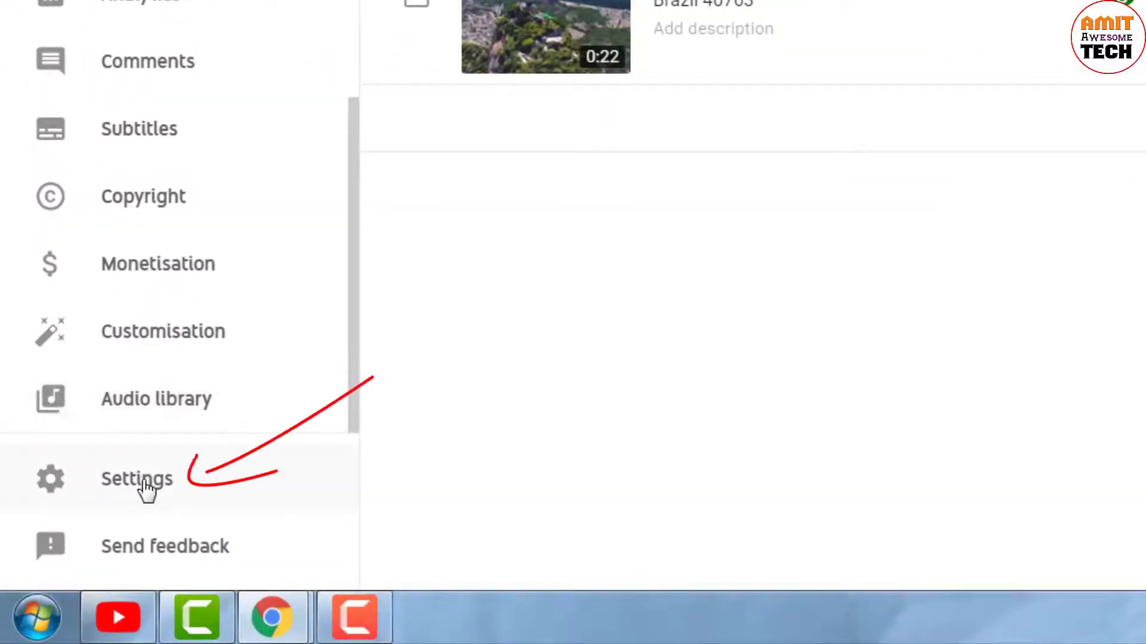
click(146, 484)
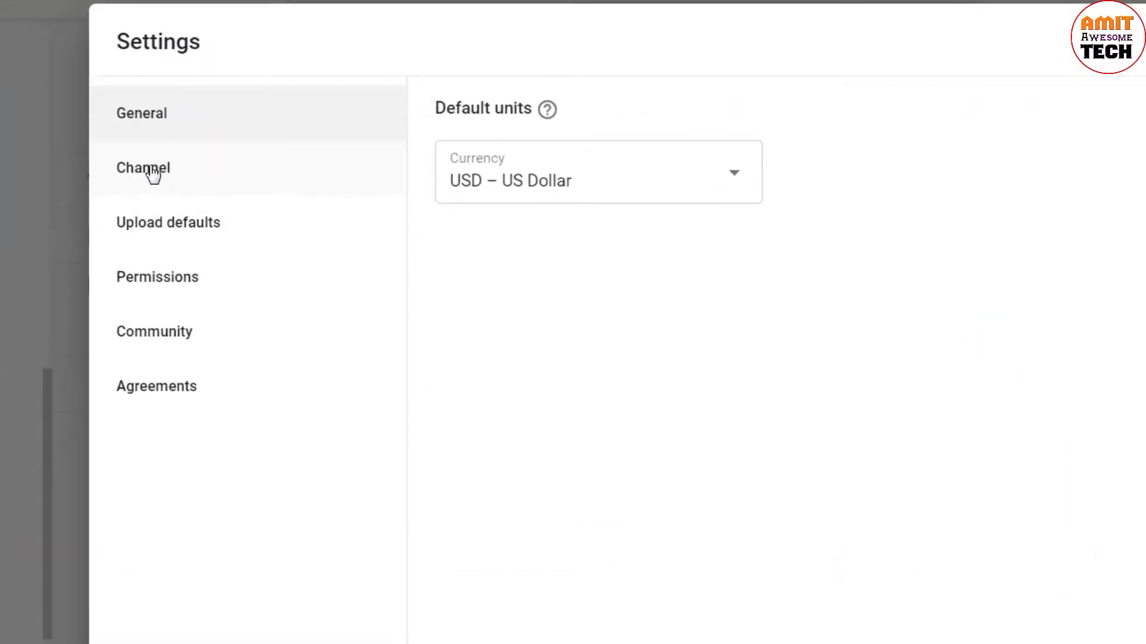
click(154, 175)
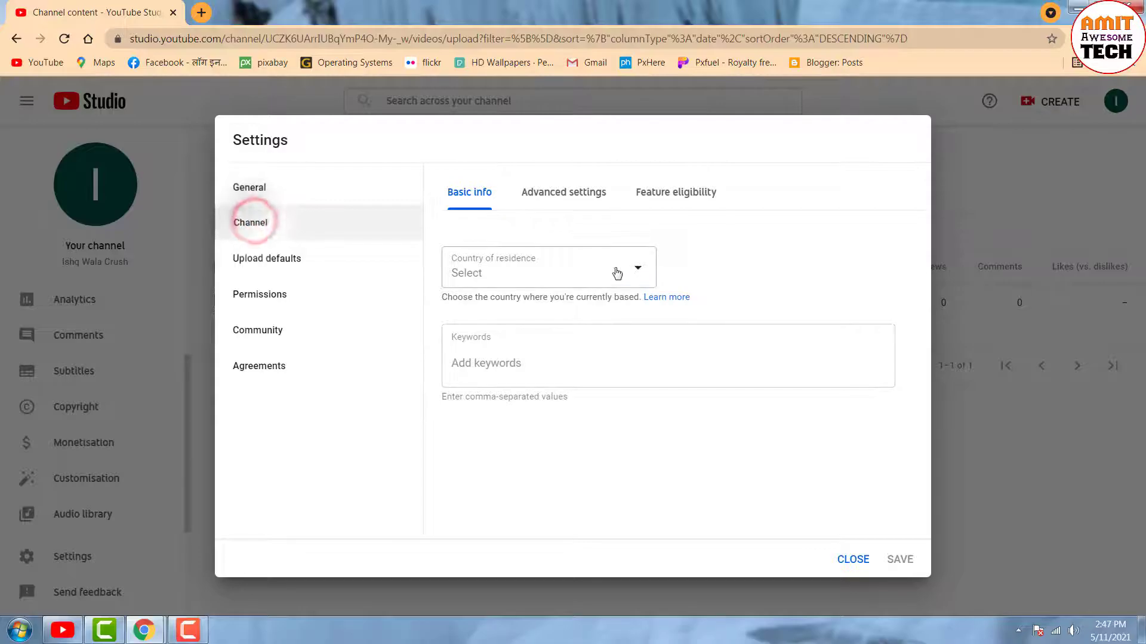
click(638, 269)
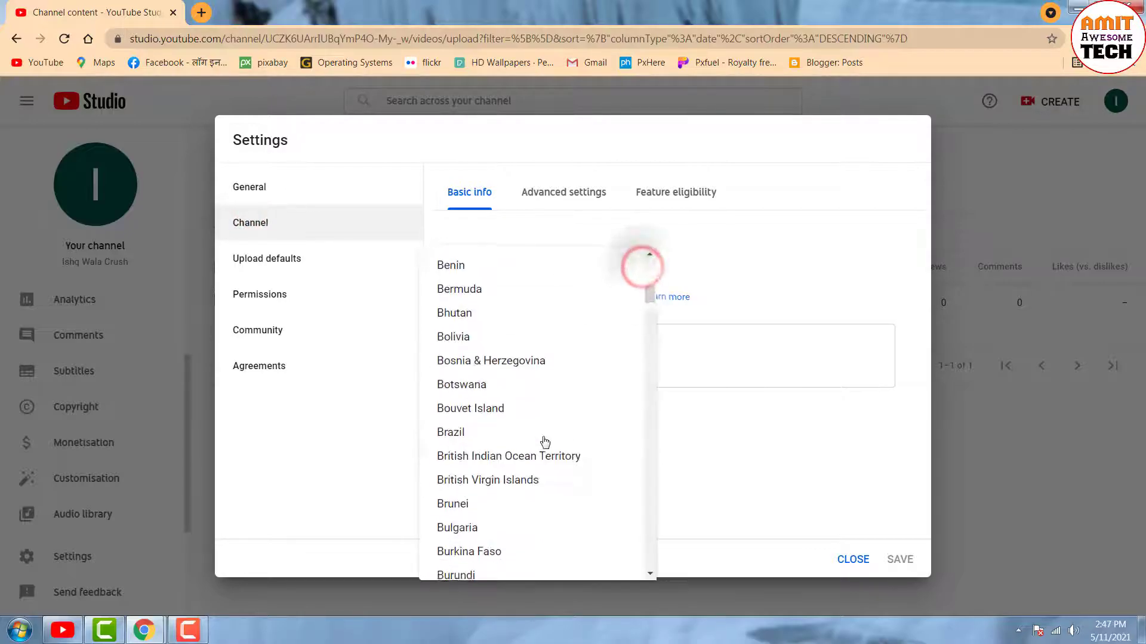
scroll(543, 442, down, 15)
click(504, 303)
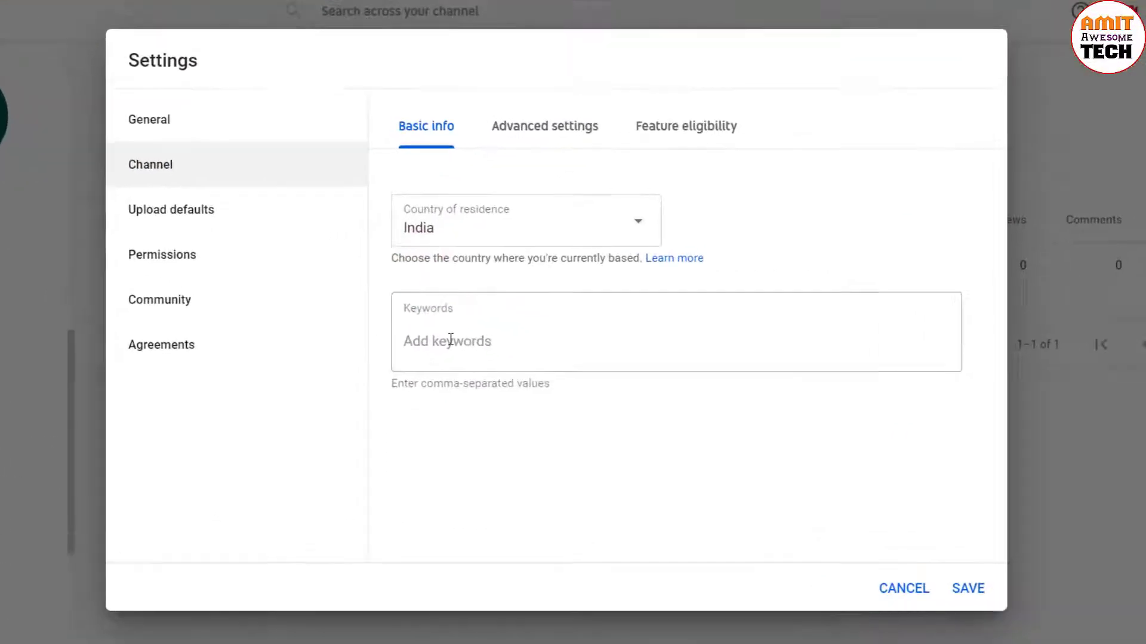
Add the channel keywords Ishq Wala Crush, ishqwalacrush and status.
click(456, 329)
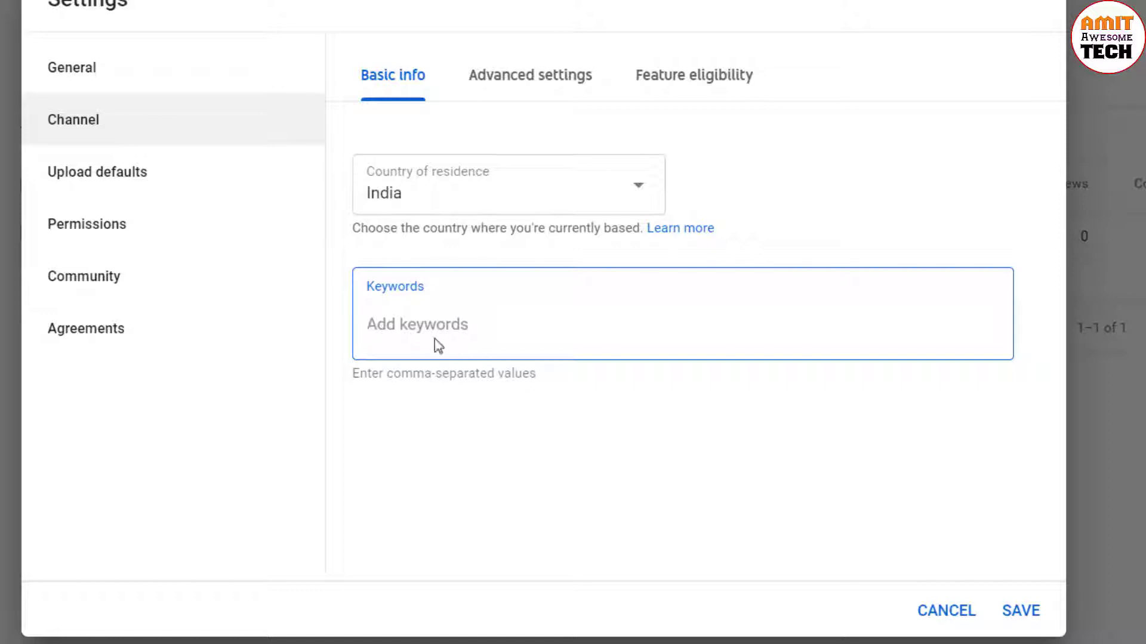
right_click(391, 322)
click(444, 454)
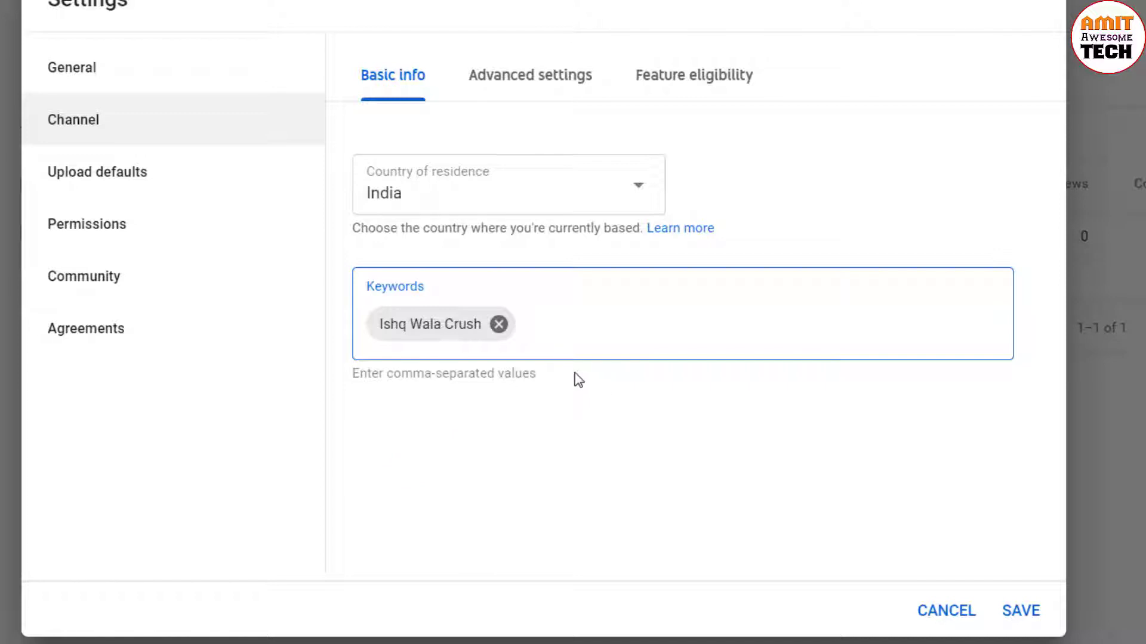
text(ishqwala)
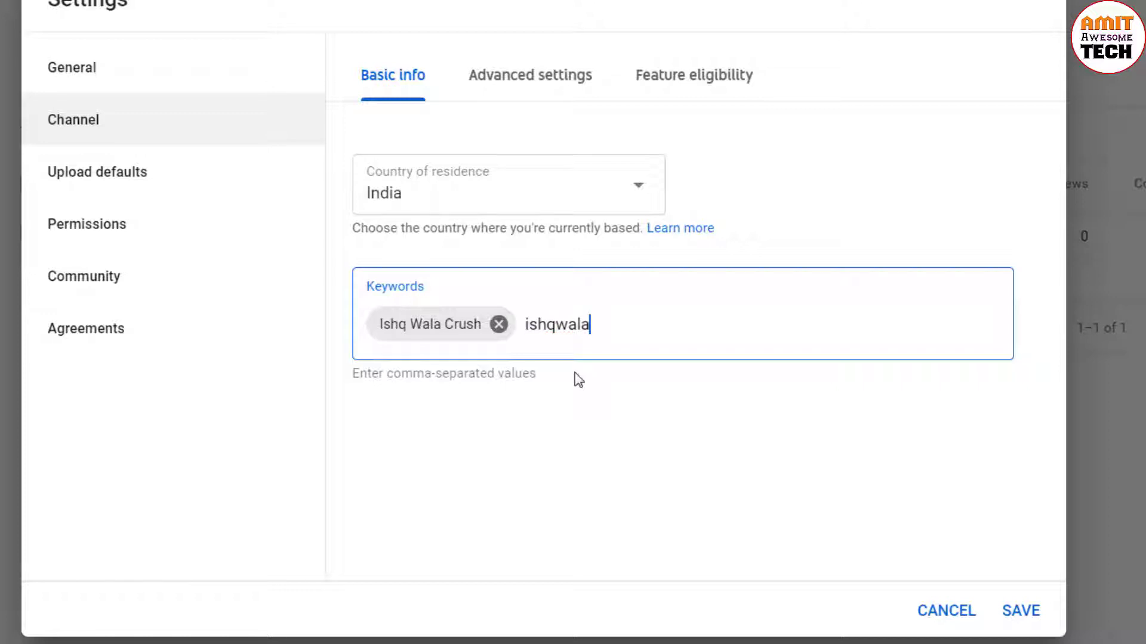
text(crush,)
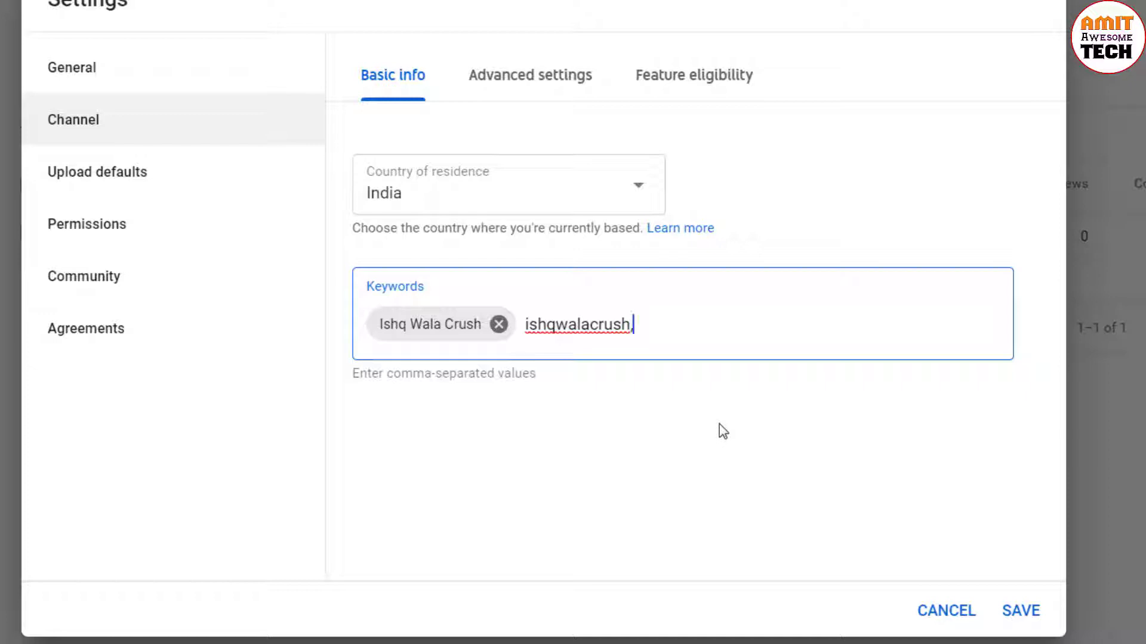
key(comma)
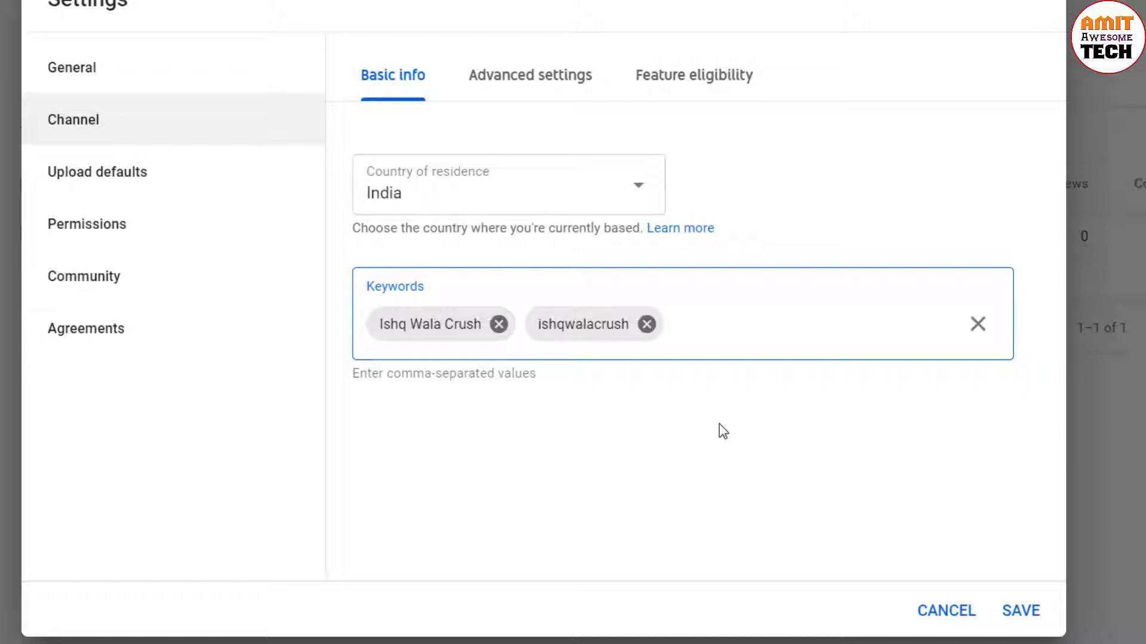
text(status)
key(comma)
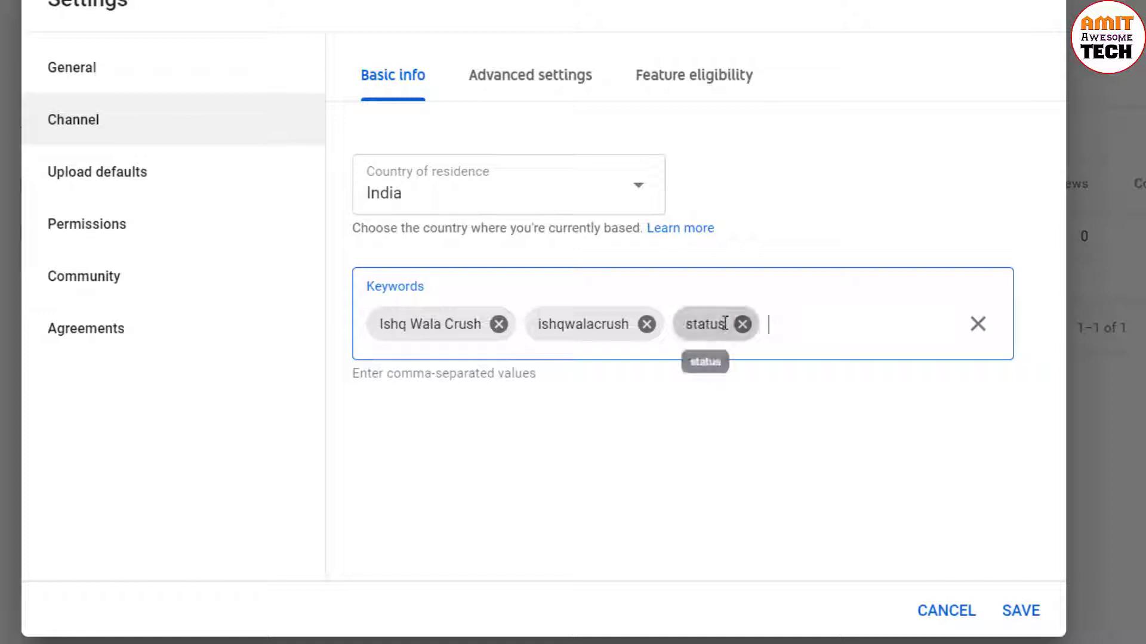
Add ishq, wala and crush as separate channel keywords, dismissing the Windows color scheme prompt.
text(is)
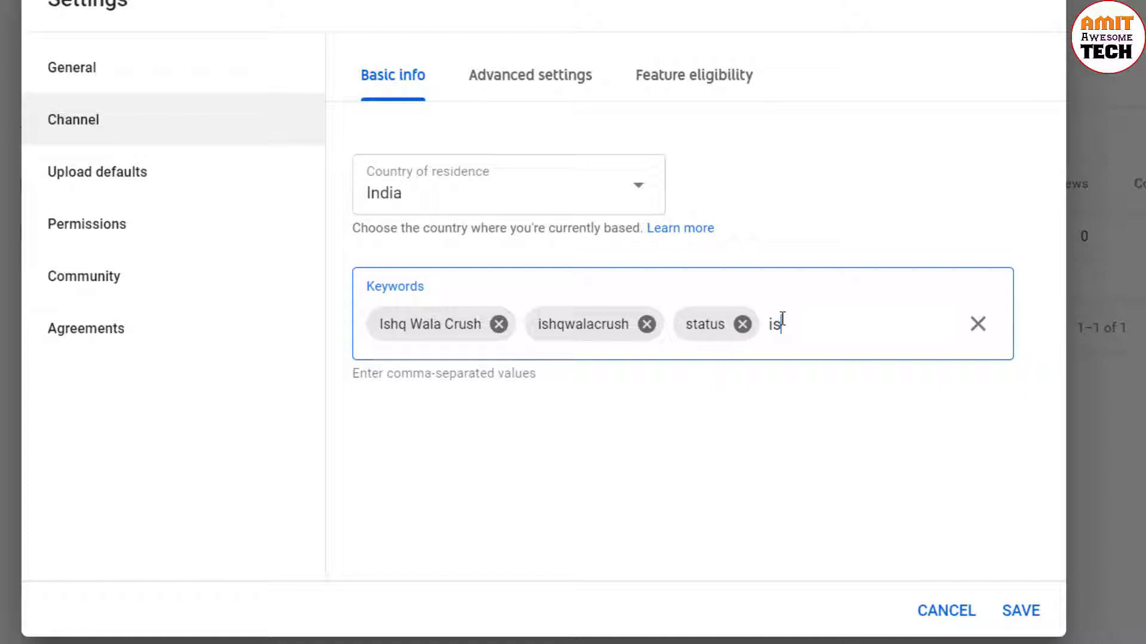
text(hq)
key(comma)
text(wa)
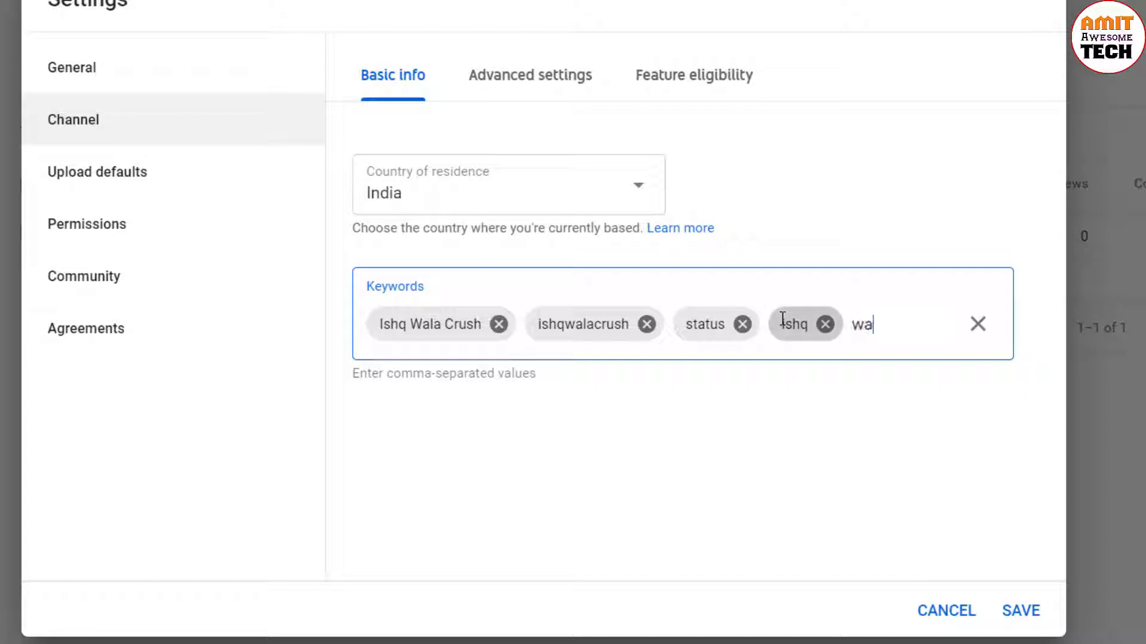
text(la)
key(Return)
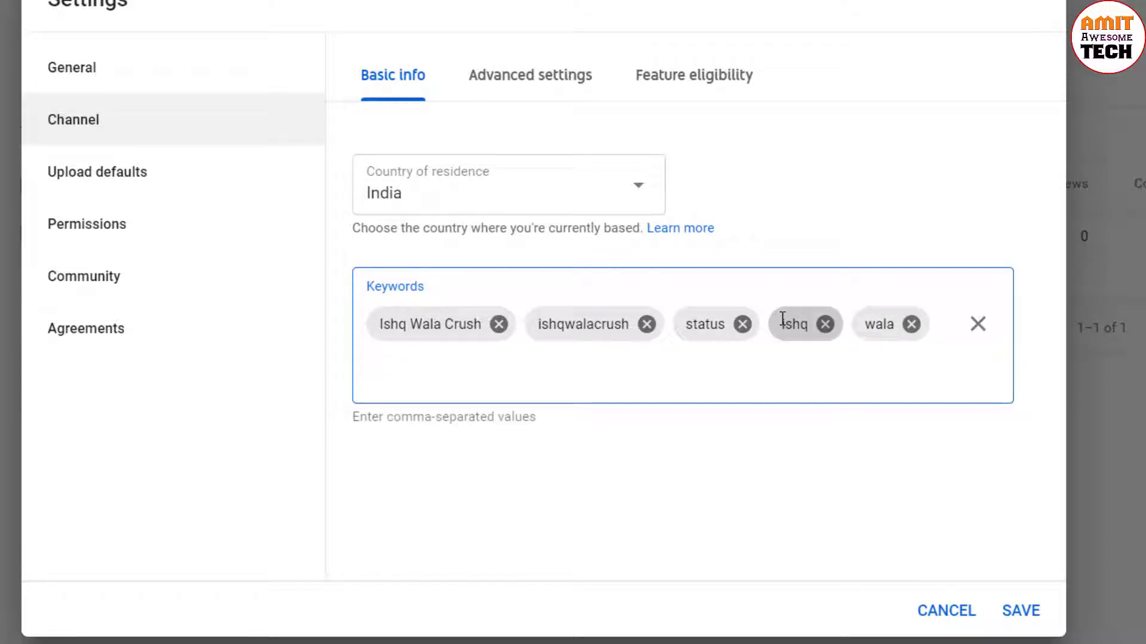
text(crush)
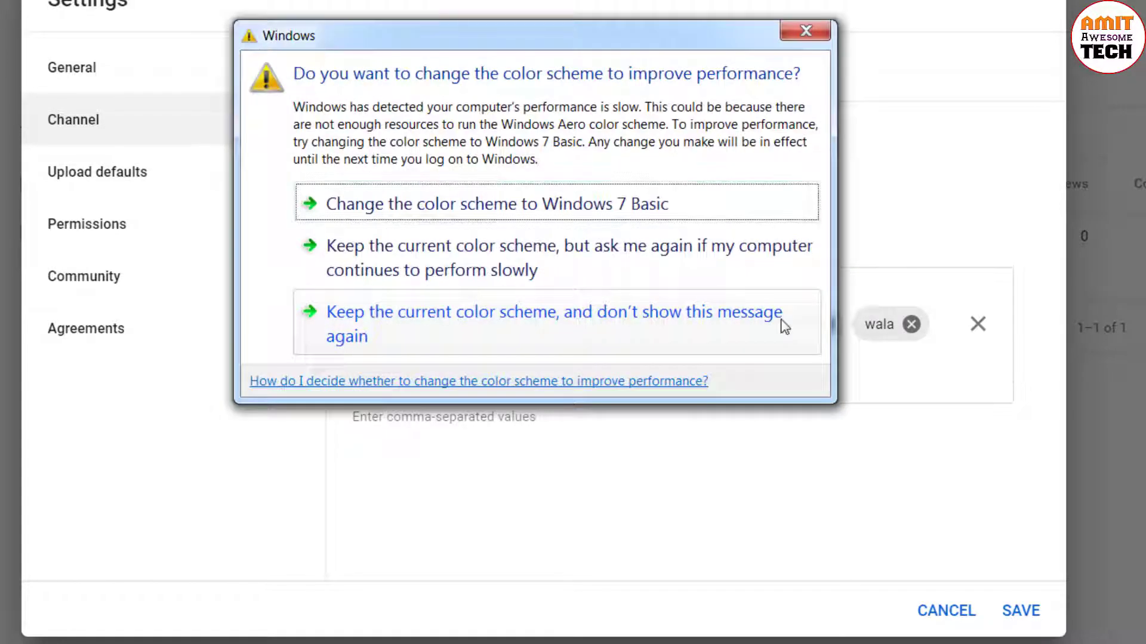
click(813, 28)
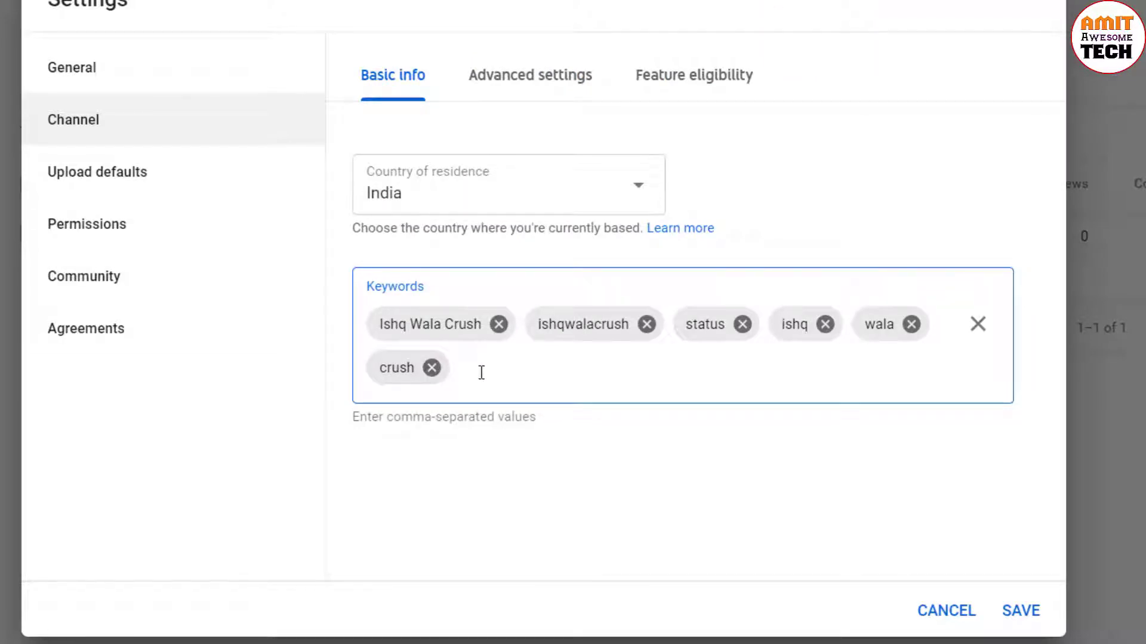
Add the channel keyword whatsapp status and save the channel settings.
text(whatsapp status)
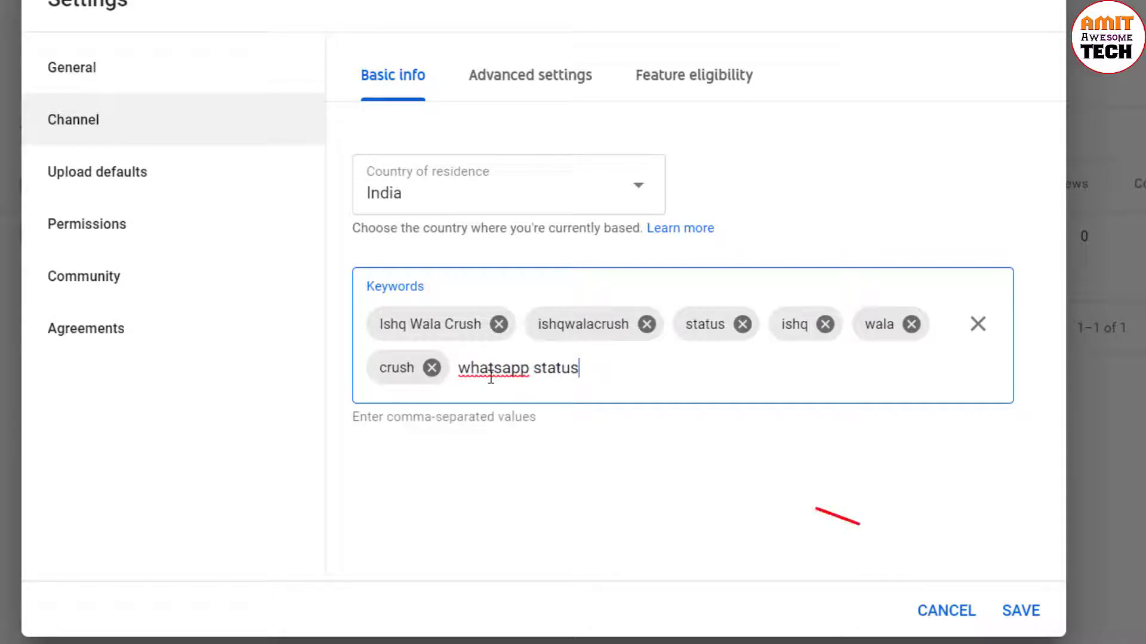
key(Return)
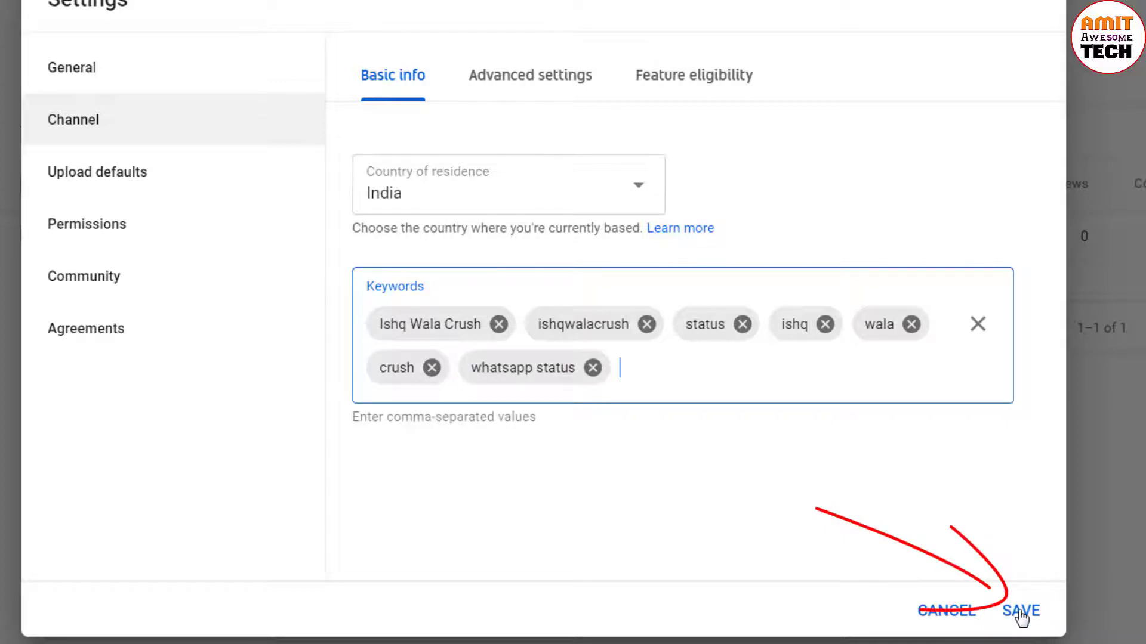
click(1020, 611)
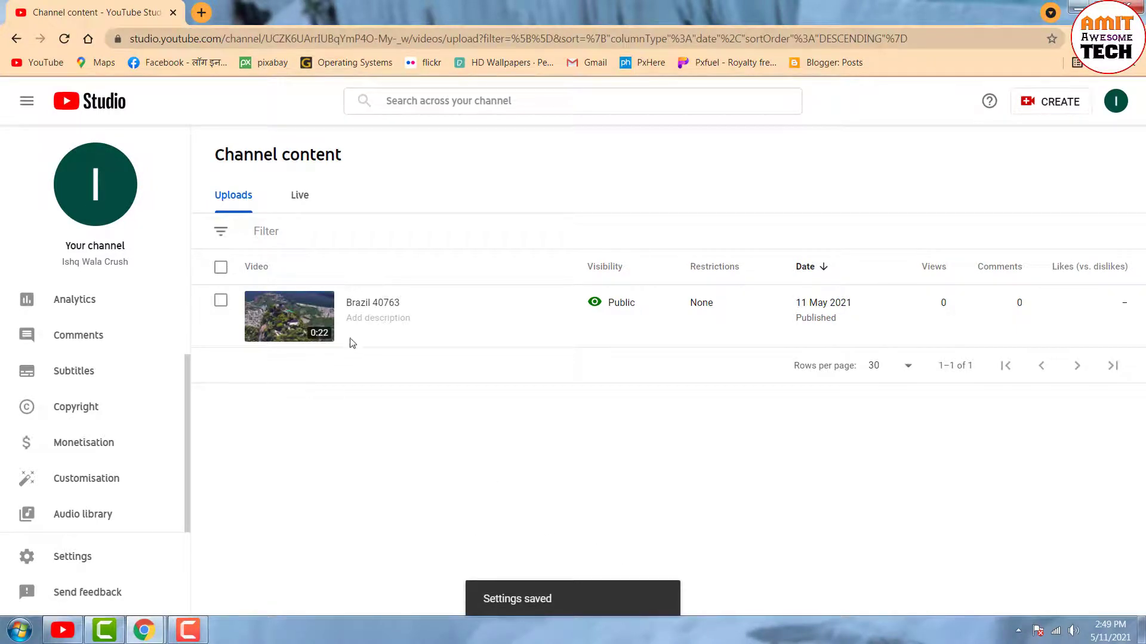
Open the Brazil 40763 video's details and change its title to "Brazil | short video | Ishq Wala Crush".
mouse_move(361, 316)
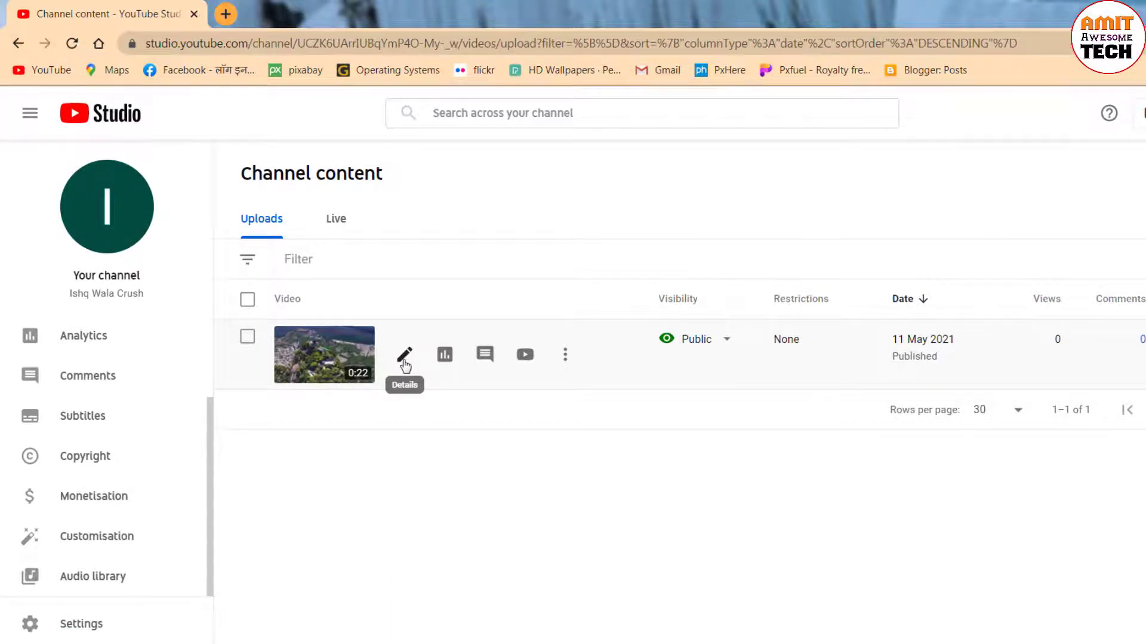
click(404, 358)
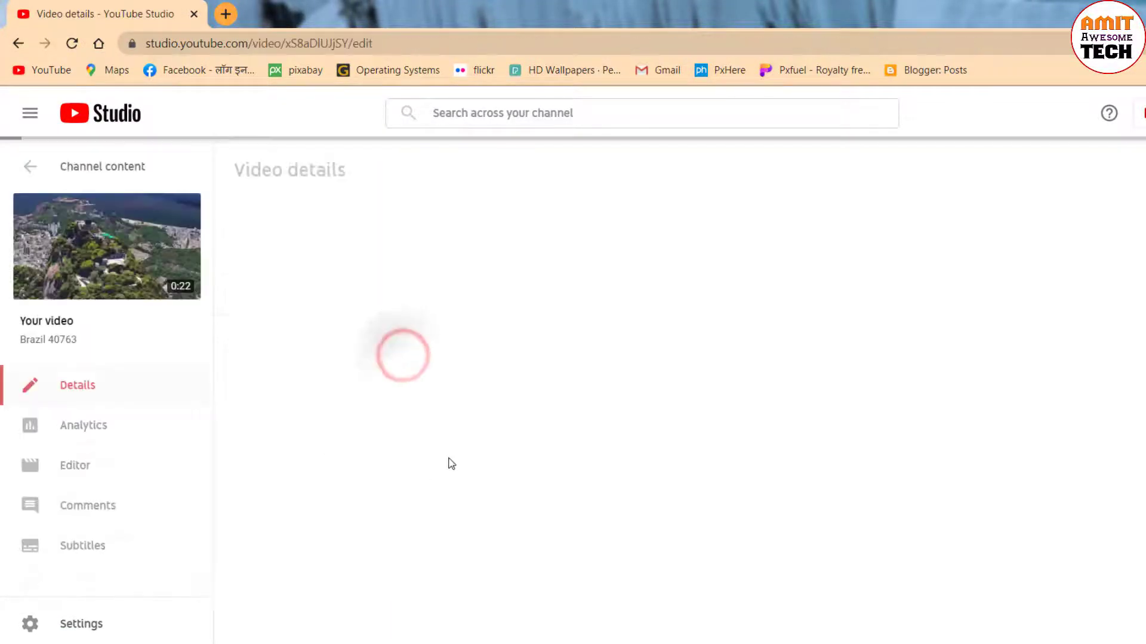
double_click(282, 232)
key(BackSpace)
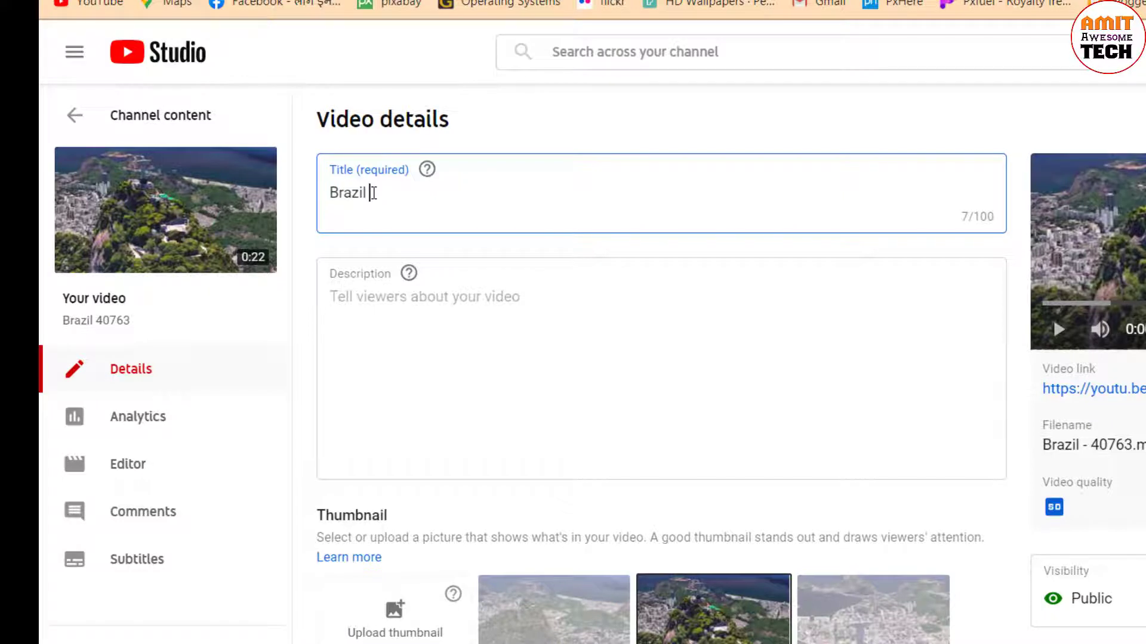
text(I)
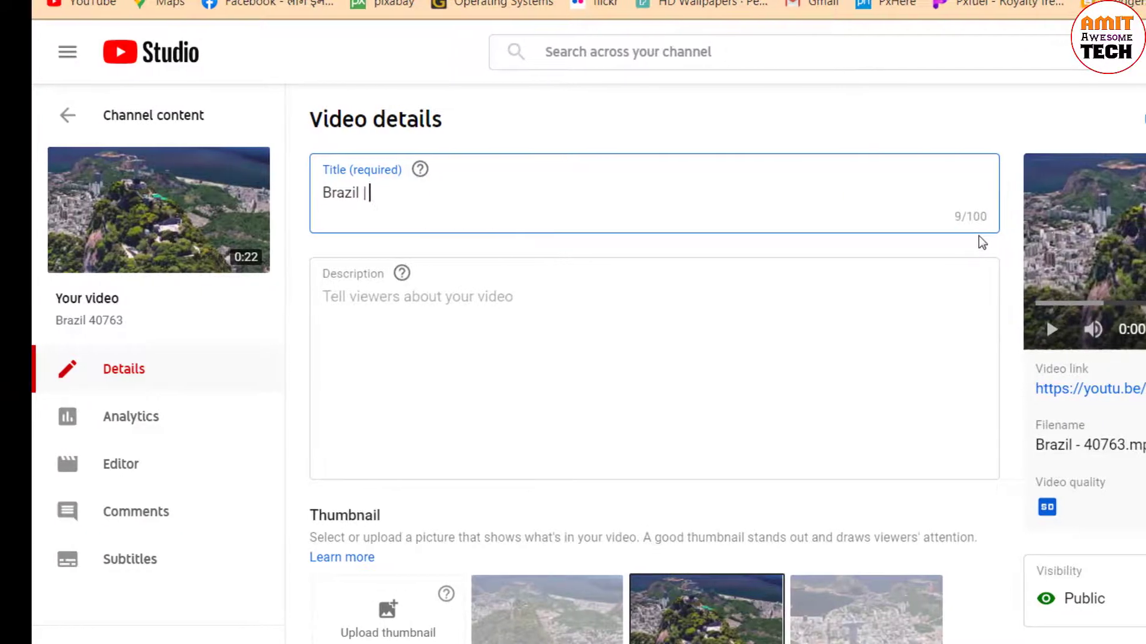
text(|)
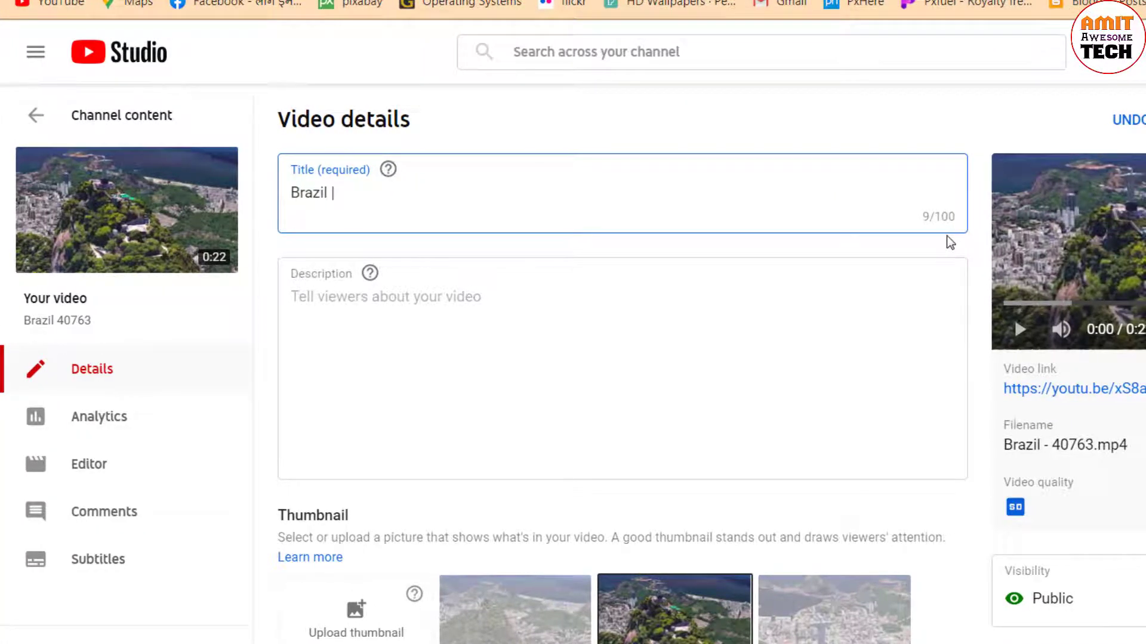
text(short video |)
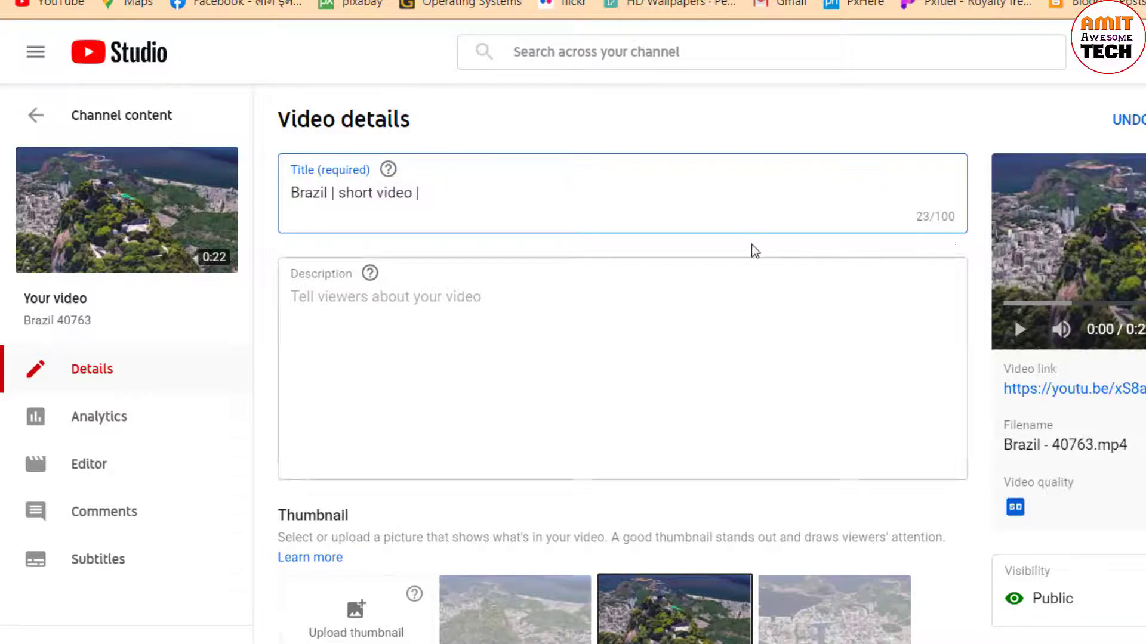
right_click(451, 192)
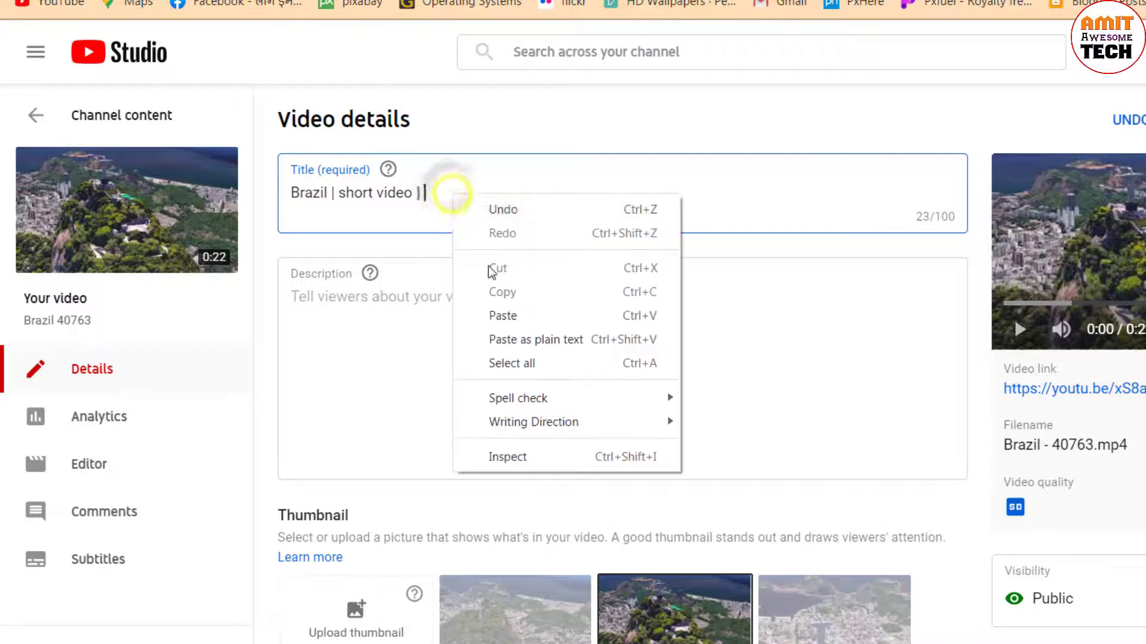
click(503, 315)
Enter Ishq Wala Crush as the video's description.
click(315, 318)
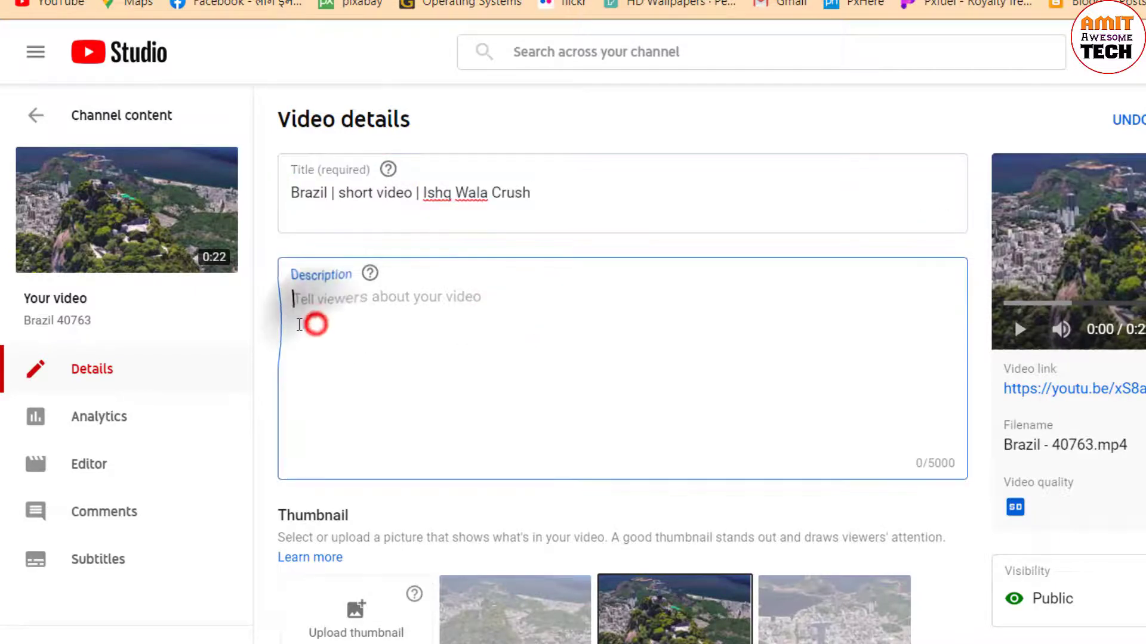
right_click(326, 301)
click(375, 423)
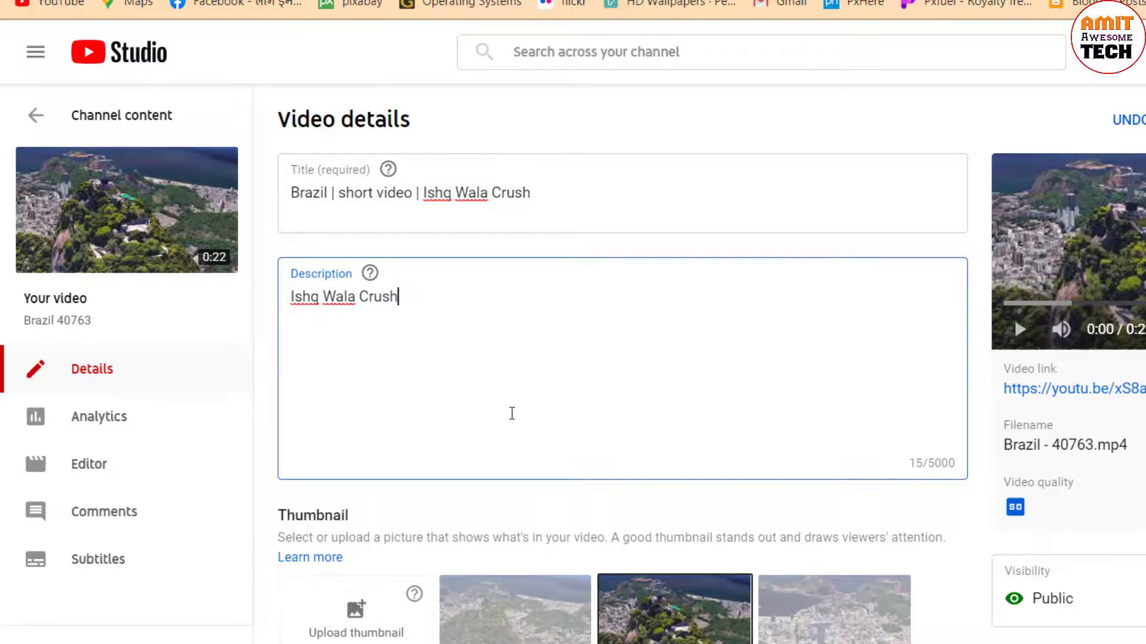
scroll(511, 412, down, 4)
scroll(545, 476, up, 4)
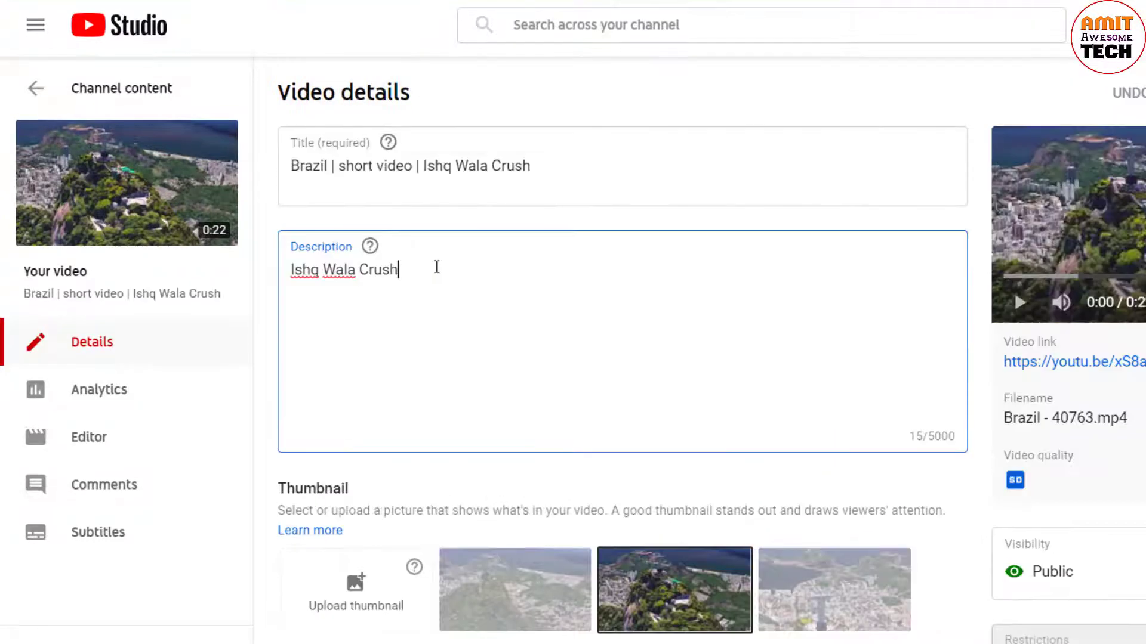
key(Return)
key(Return)
key(Return)
key(Return)
right_click(313, 311)
click(365, 435)
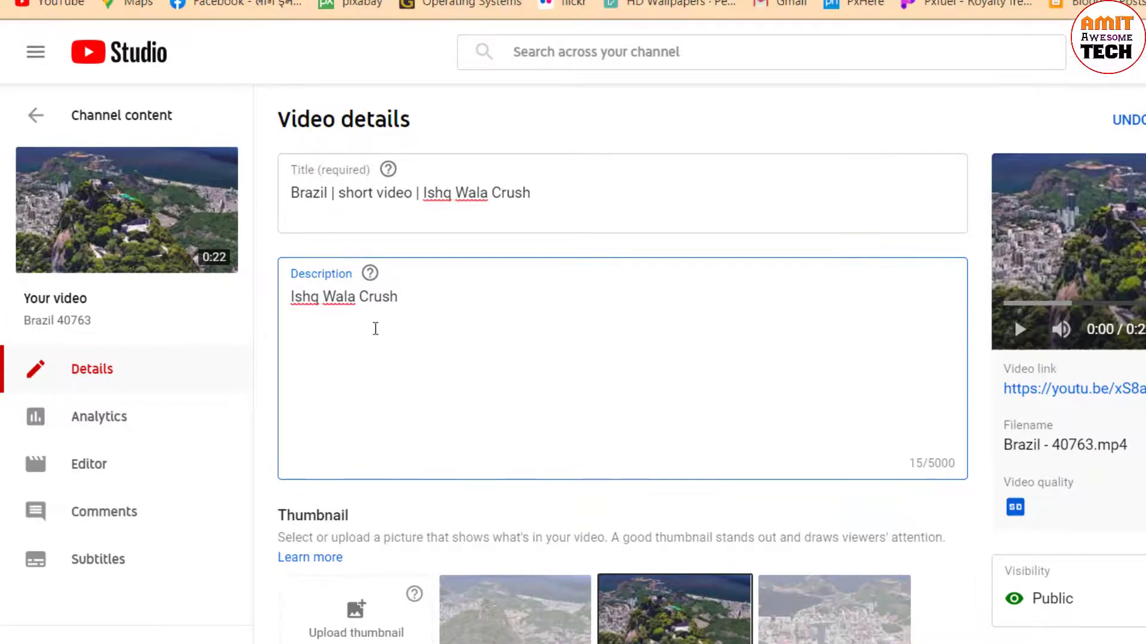
Reveal the additional video options and add the tags brazil clips, Ishq Wala Crush, amazing clips and short video.
scroll(537, 465, down, 5)
scroll(552, 478, down, 3)
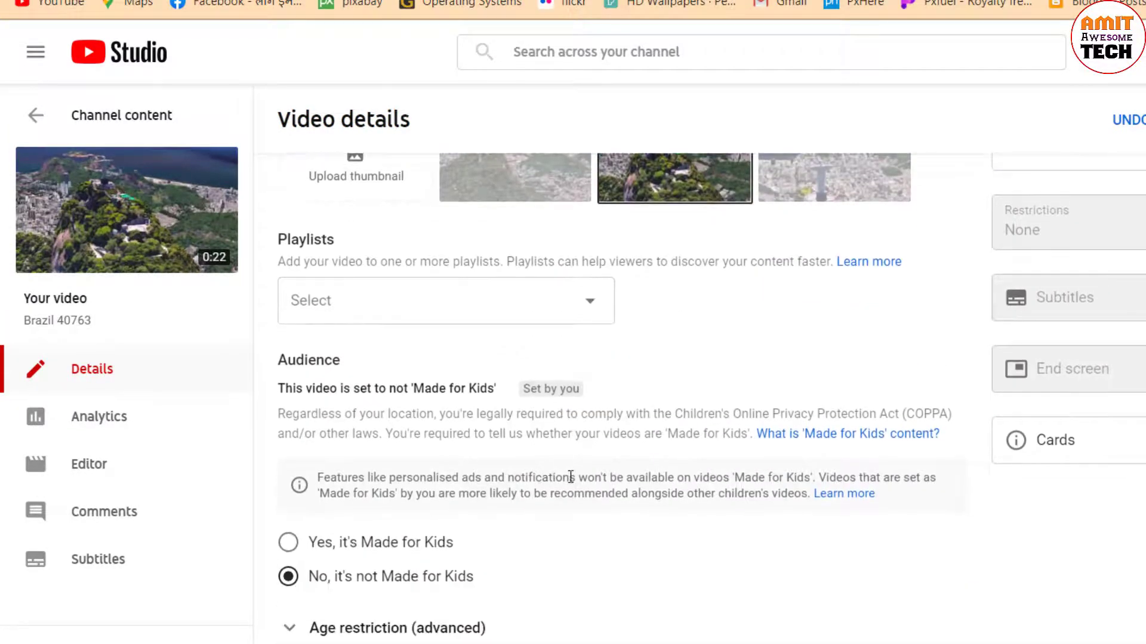
click(241, 435)
scroll(350, 579, down, 4)
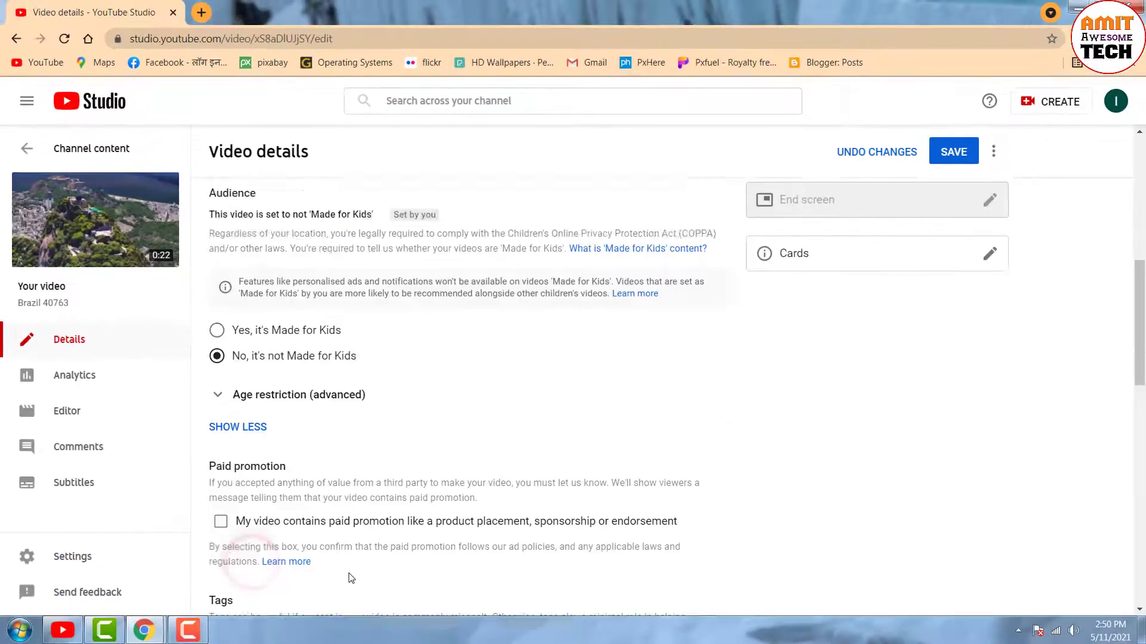
scroll(351, 579, down, 4)
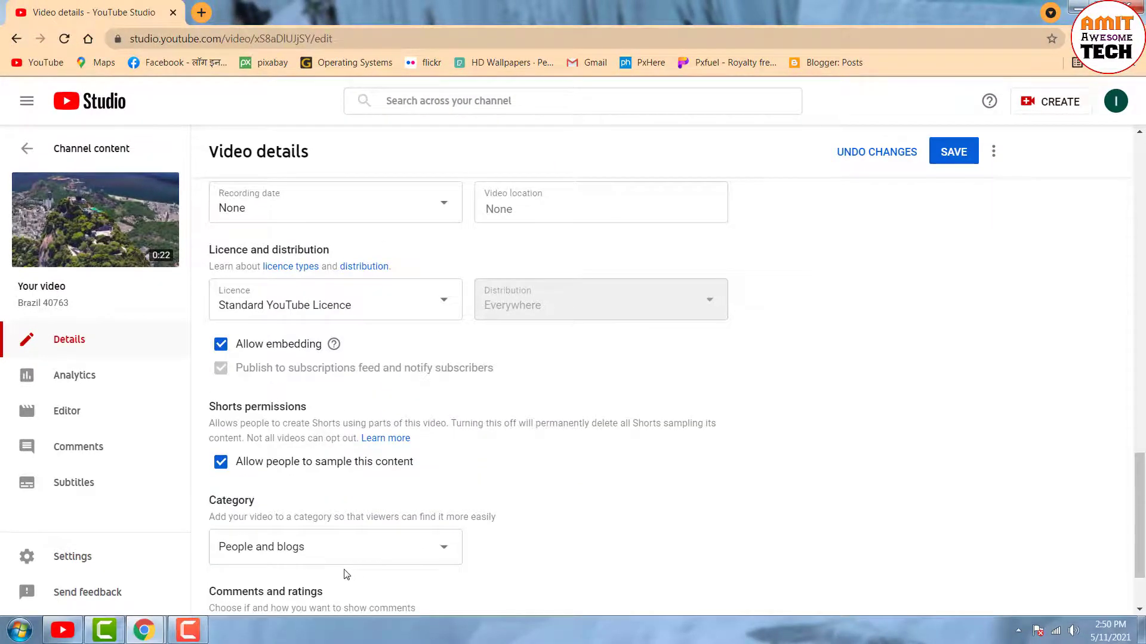
scroll(358, 577, down, 1)
scroll(358, 576, up, 5)
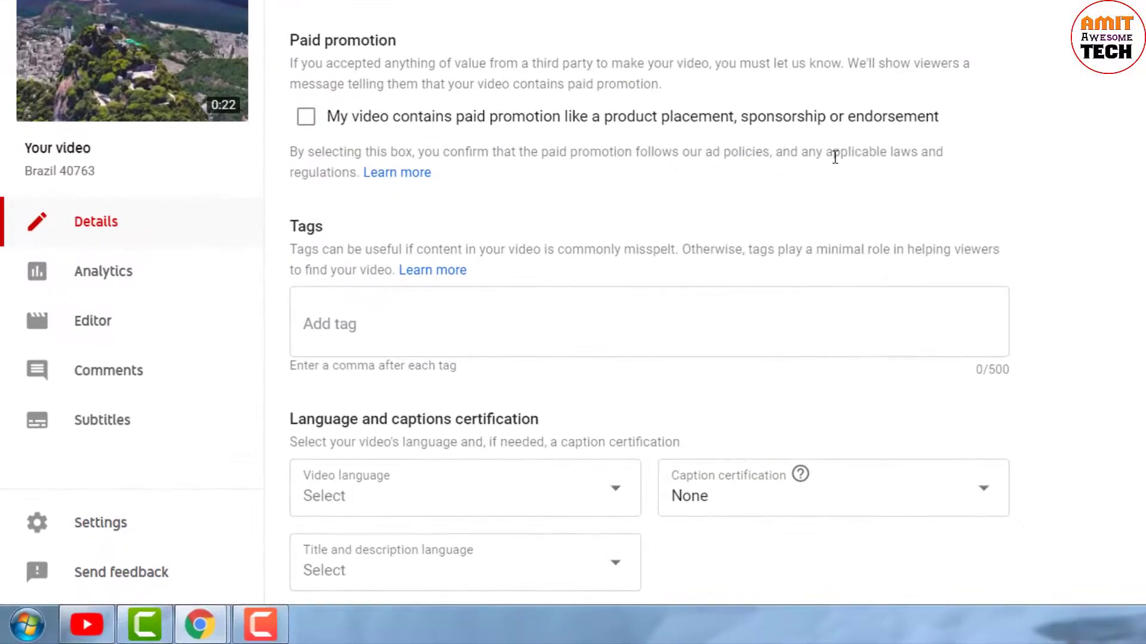
click(313, 315)
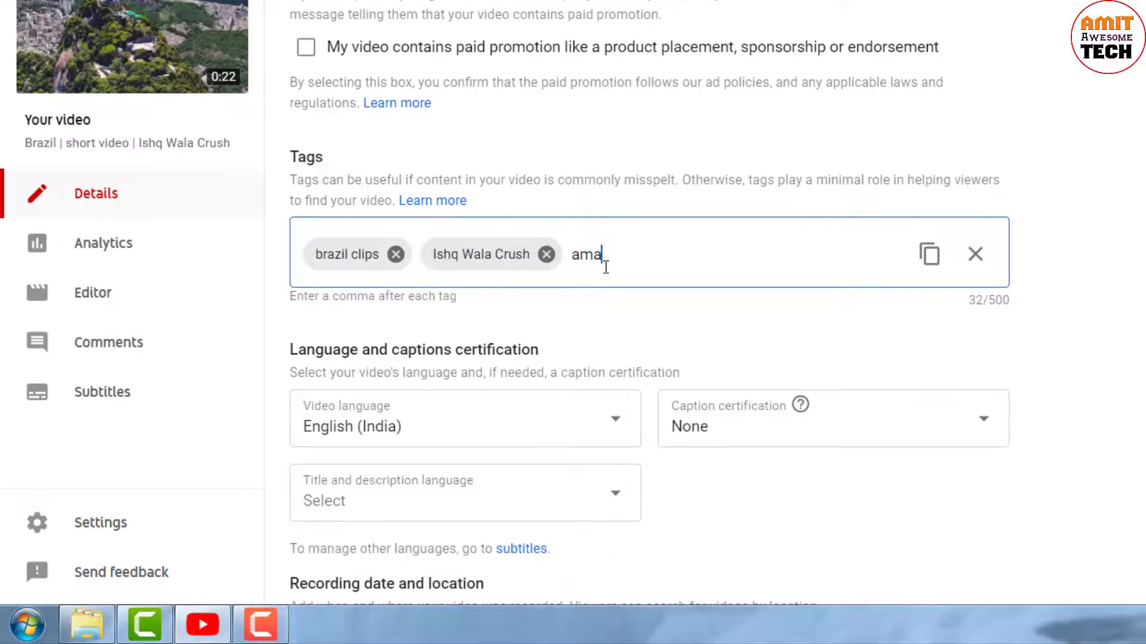
text(zing clips,short video,)
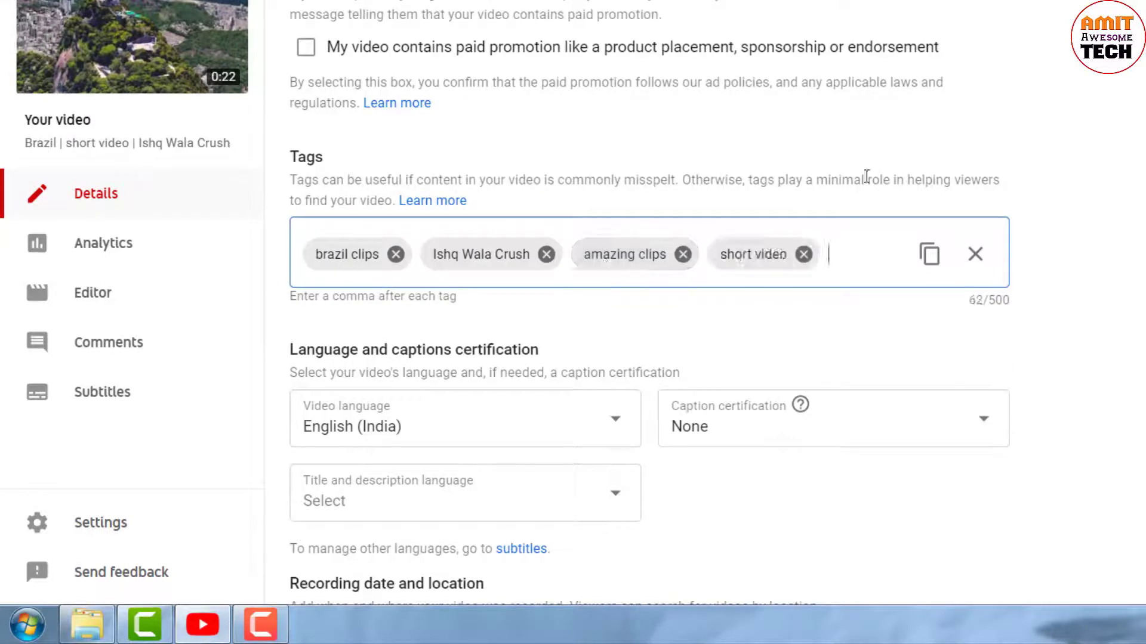
Add the tag hills video and save the changes to the video.
text(brazil o)
key(BackSpace)
key(BackSpace)
key(BackSpace)
key(BackSpace)
key(BackSpace)
key(BackSpace)
key(BackSpace)
key(BackSpace)
text(mount video,)
click(356, 296)
text(ain)
key(BackSpace)
key(BackSpace)
key(BackSpace)
key(BackSpace)
key(BackSpace)
key(BackSpace)
key(BackSpace)
key(BackSpace)
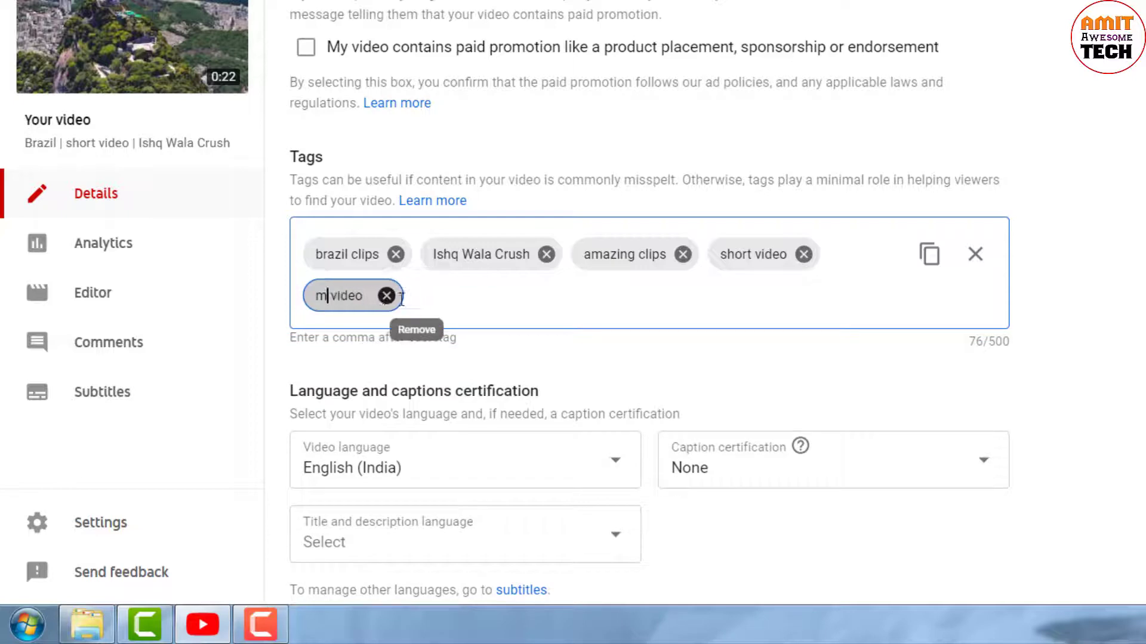
text(hills)
key(Return)
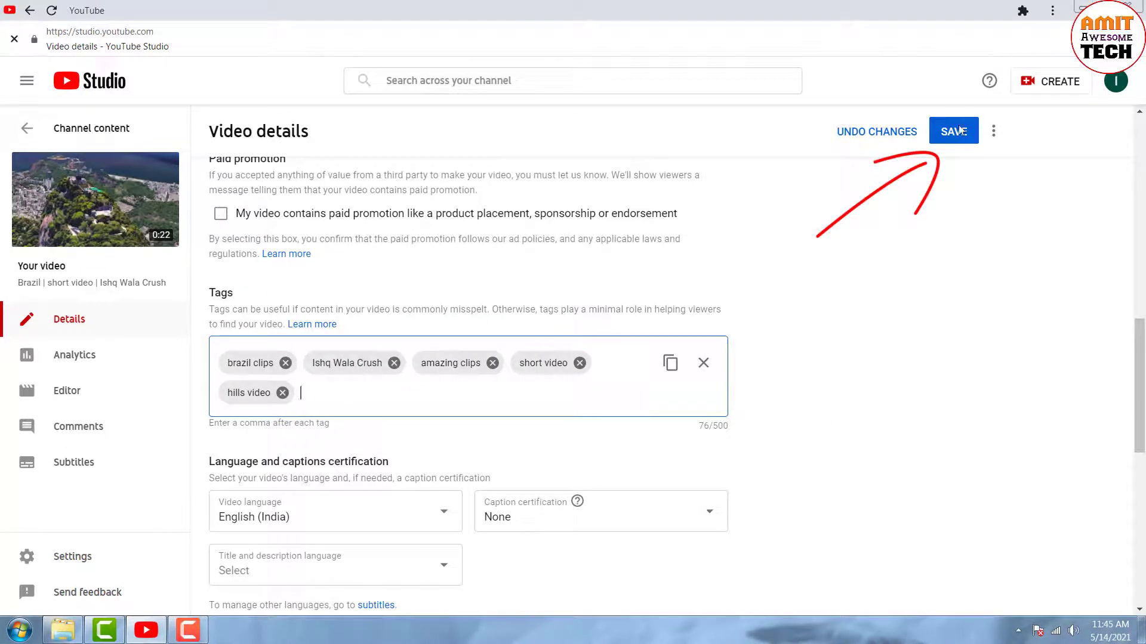
click(954, 133)
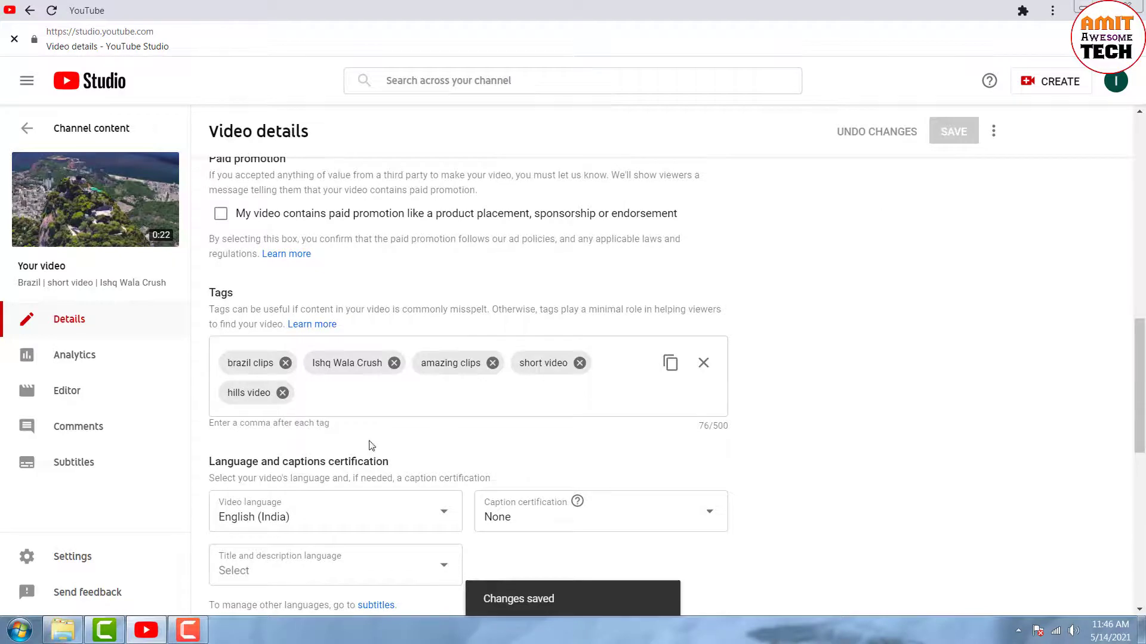
mouse_move(110, 632)
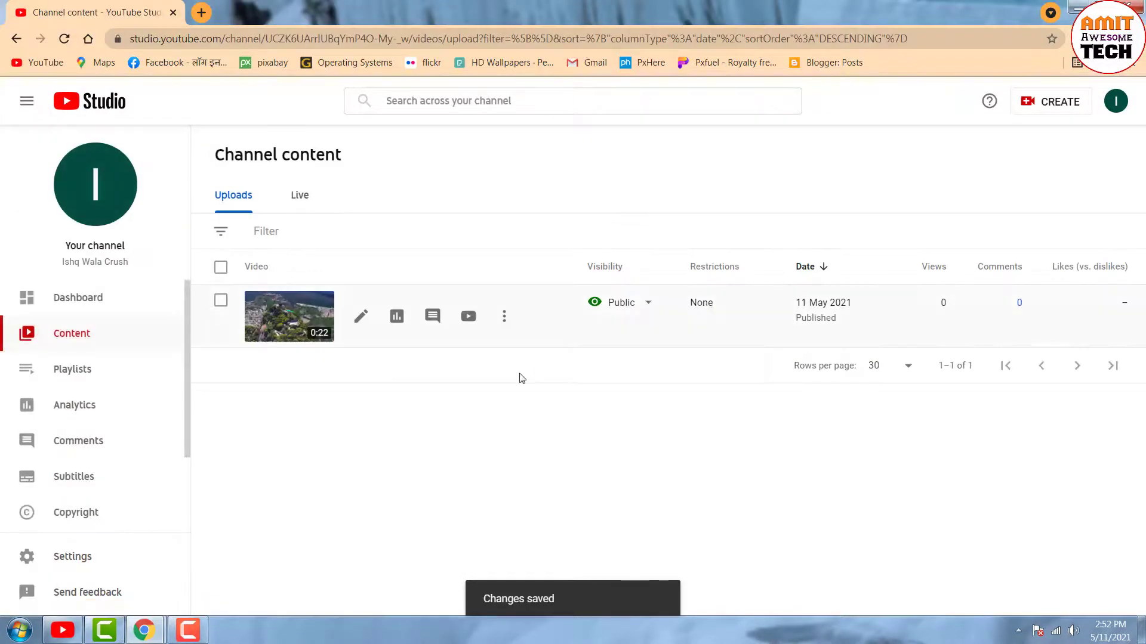
right_click(401, 422)
click(452, 256)
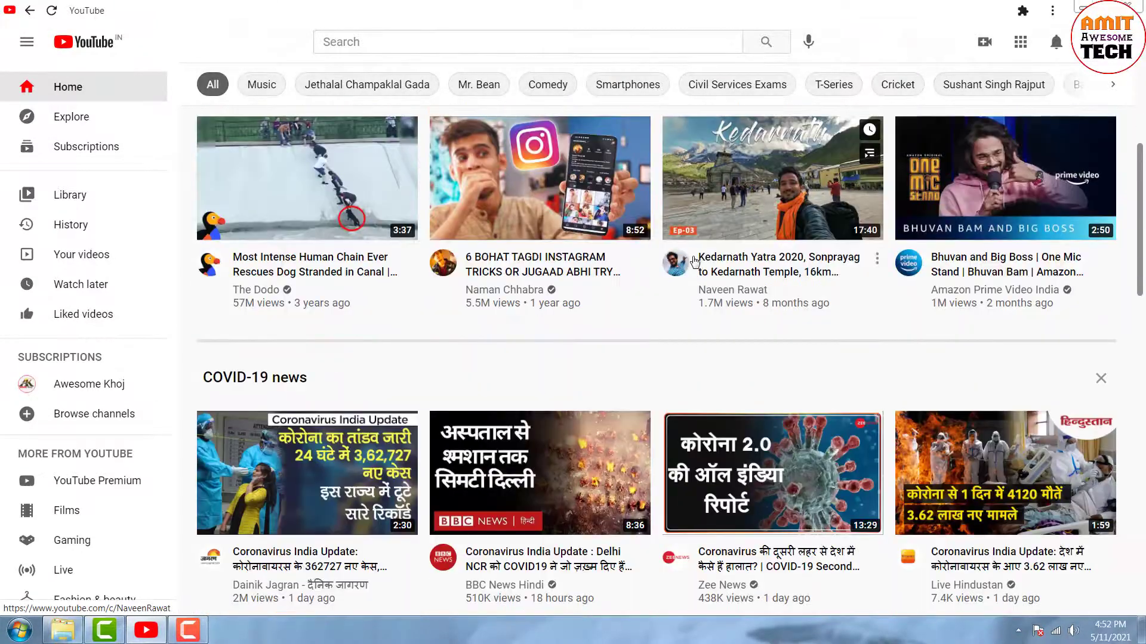
Search YouTube for ishq wala crush and open the Ishq Wala Crush channel from the results.
scroll(842, 410, down, 6)
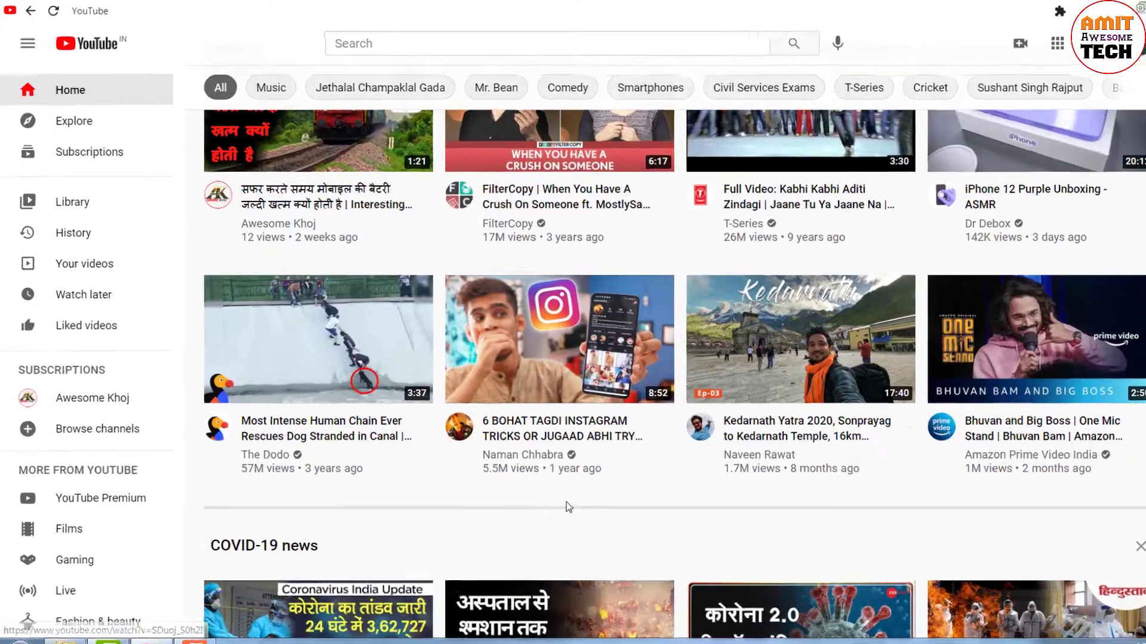
scroll(567, 504, up, 6)
click(358, 42)
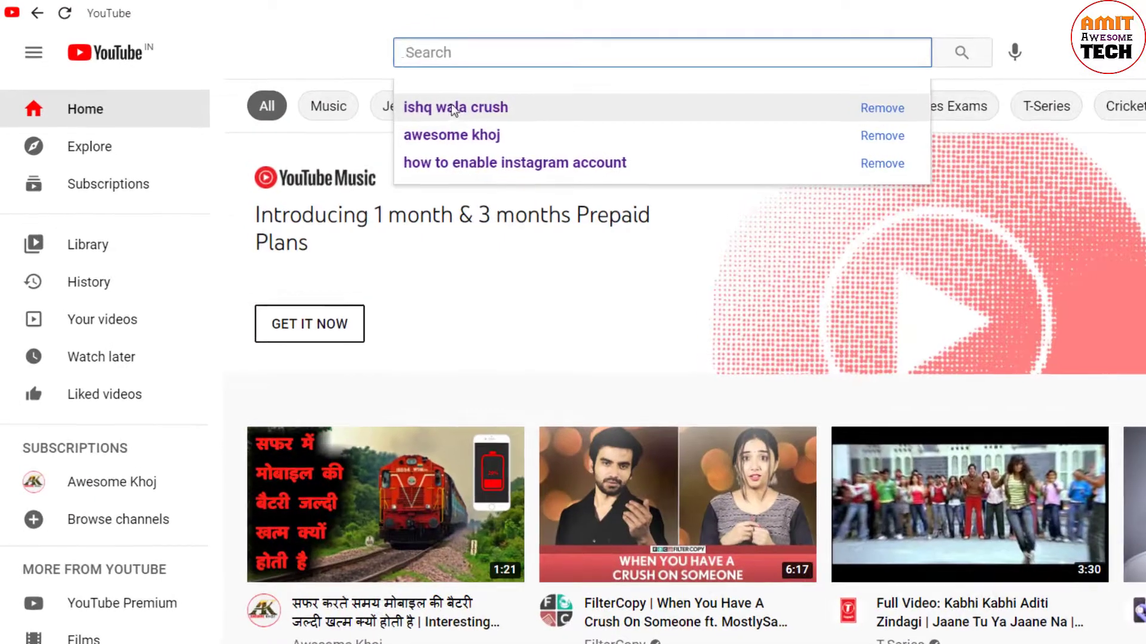
click(441, 106)
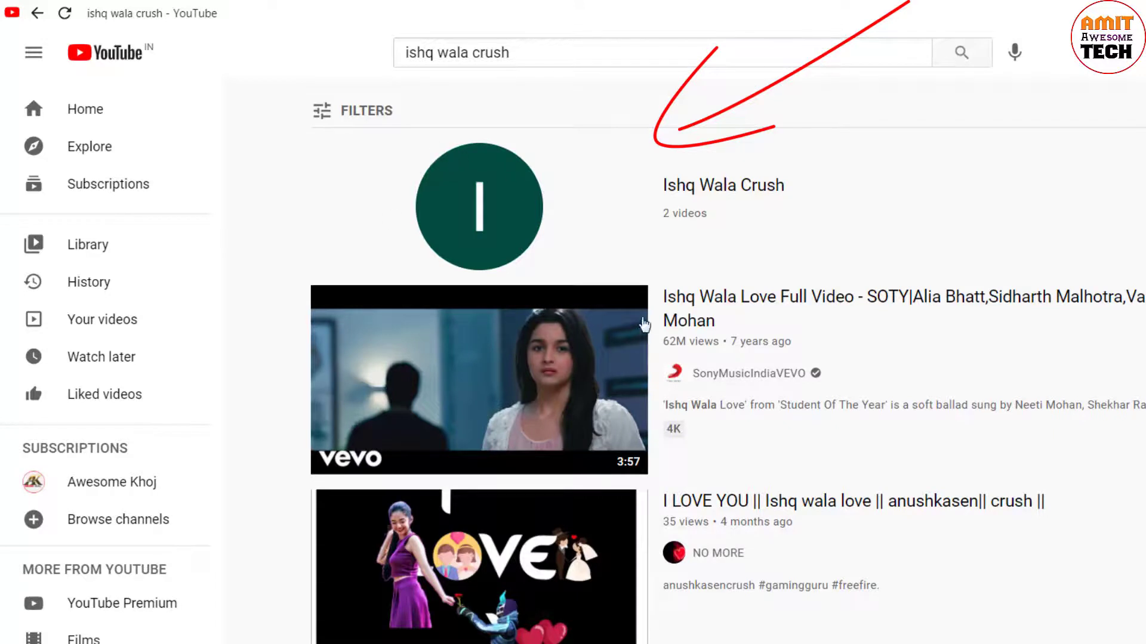
click(472, 177)
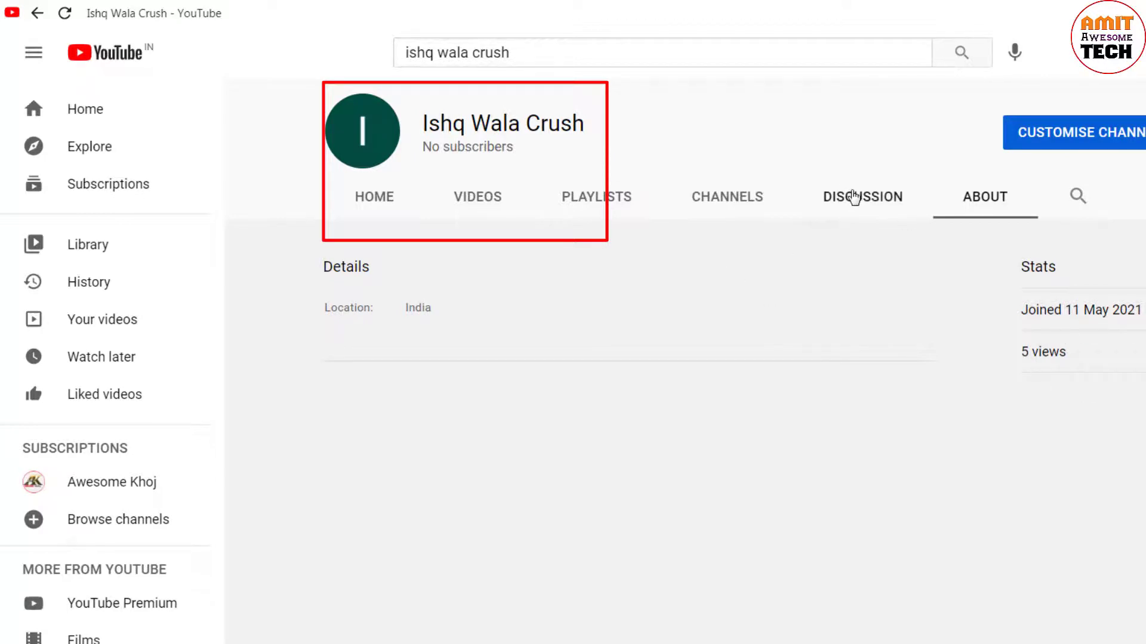
Look through the channel's discussion, playlists and featured channels pages.
click(859, 196)
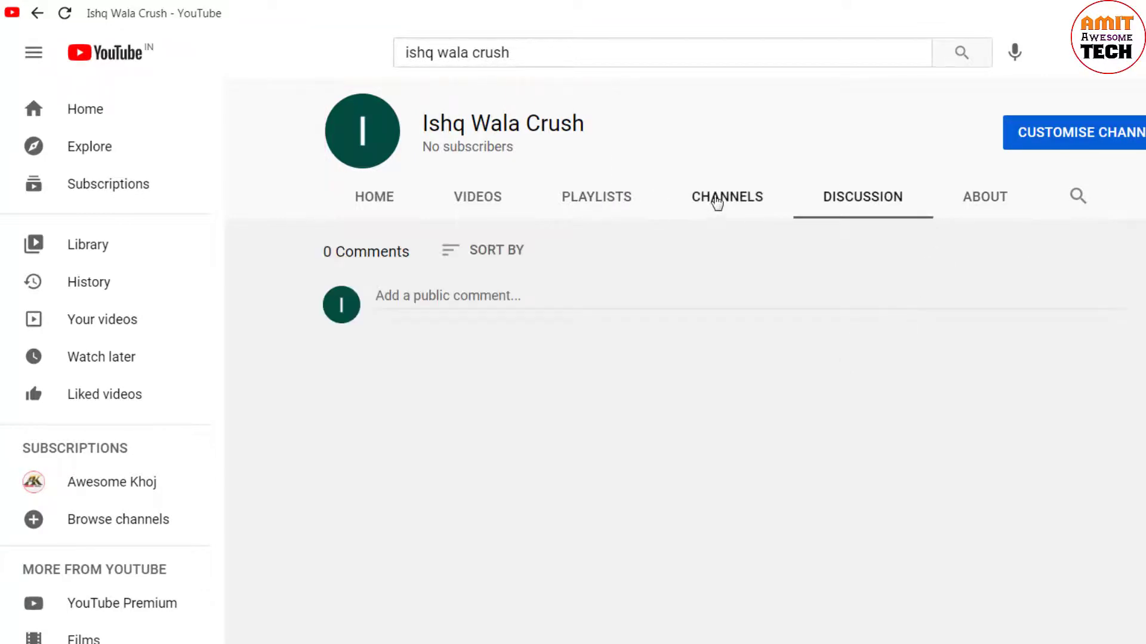
click(714, 201)
click(591, 214)
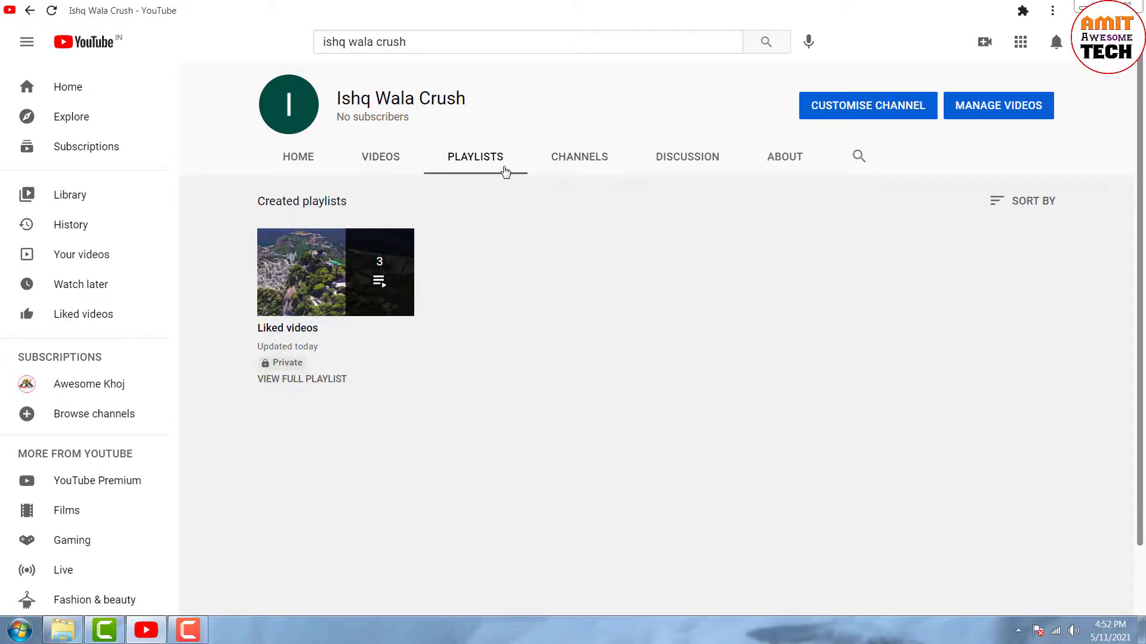
click(567, 158)
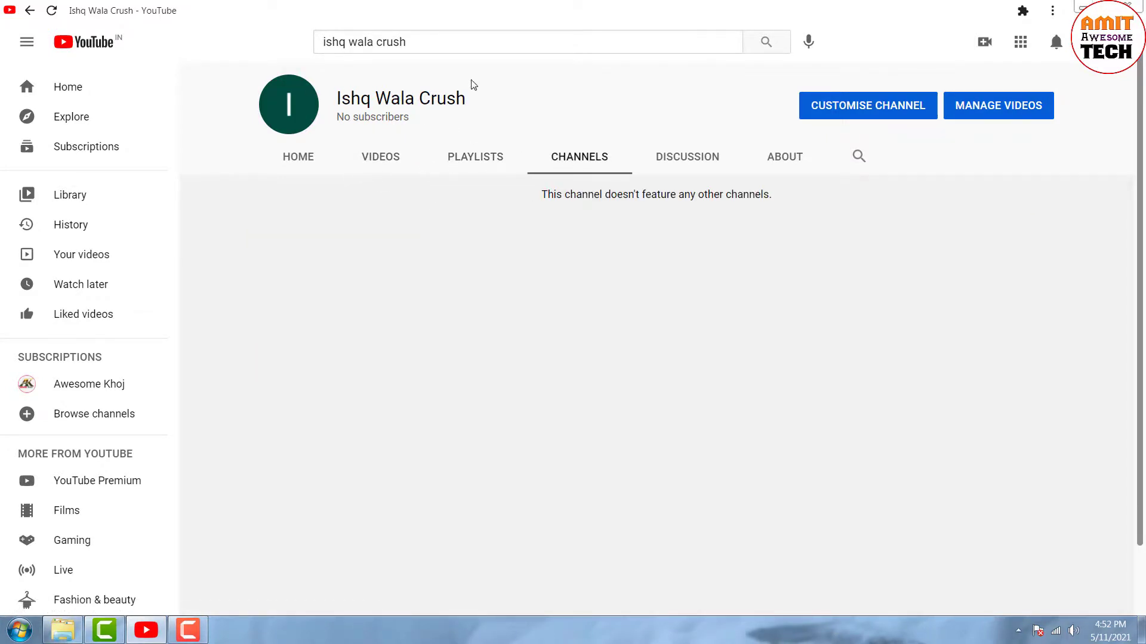